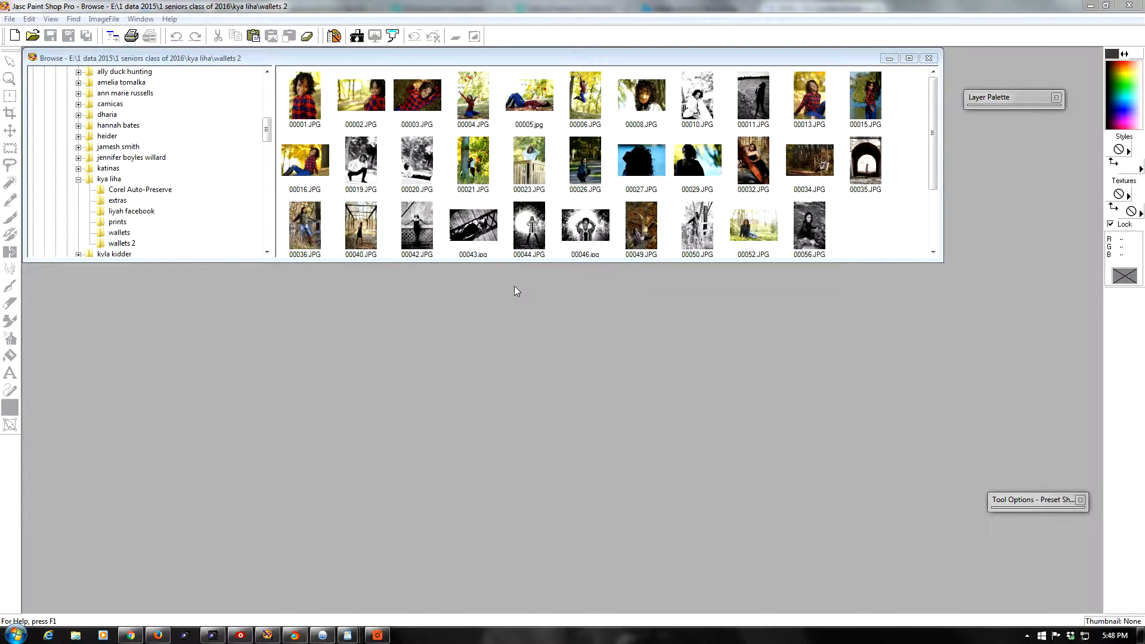
- Open photo 00026.JPG from the wallets 2 folder and place its window in the middle of the workspace
left_click(593, 165)
double_click(593, 165)
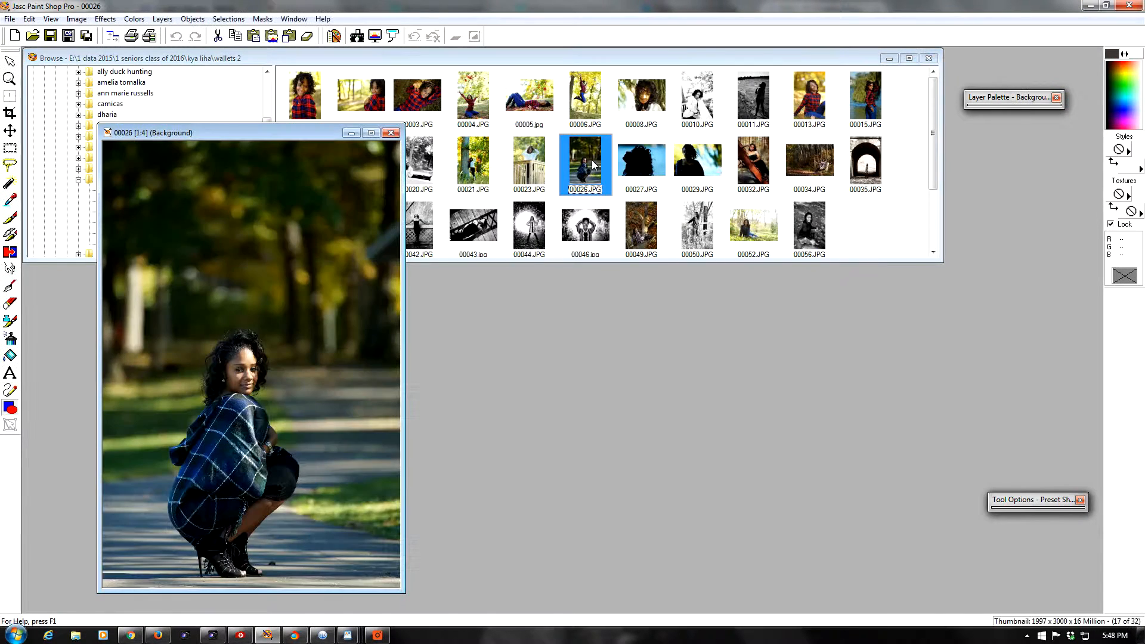
left_click_drag(317, 133, 585, 110)
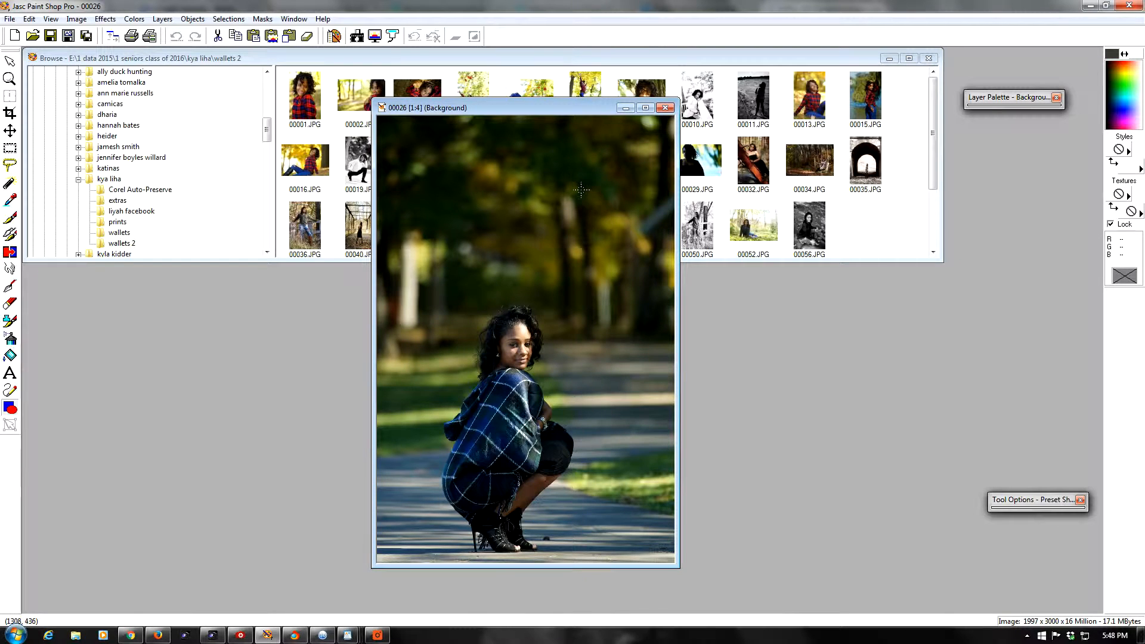
- Start a text entry on the photo's upper part and enter the subject's first name followed by 2016
left_click(10, 372)
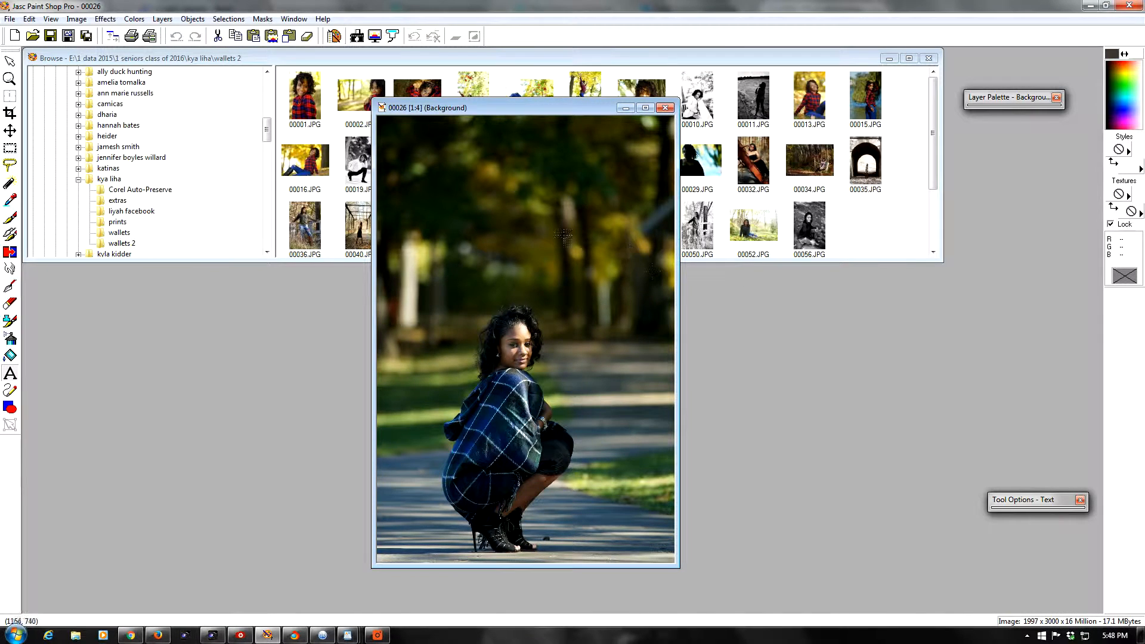
left_click(510, 220)
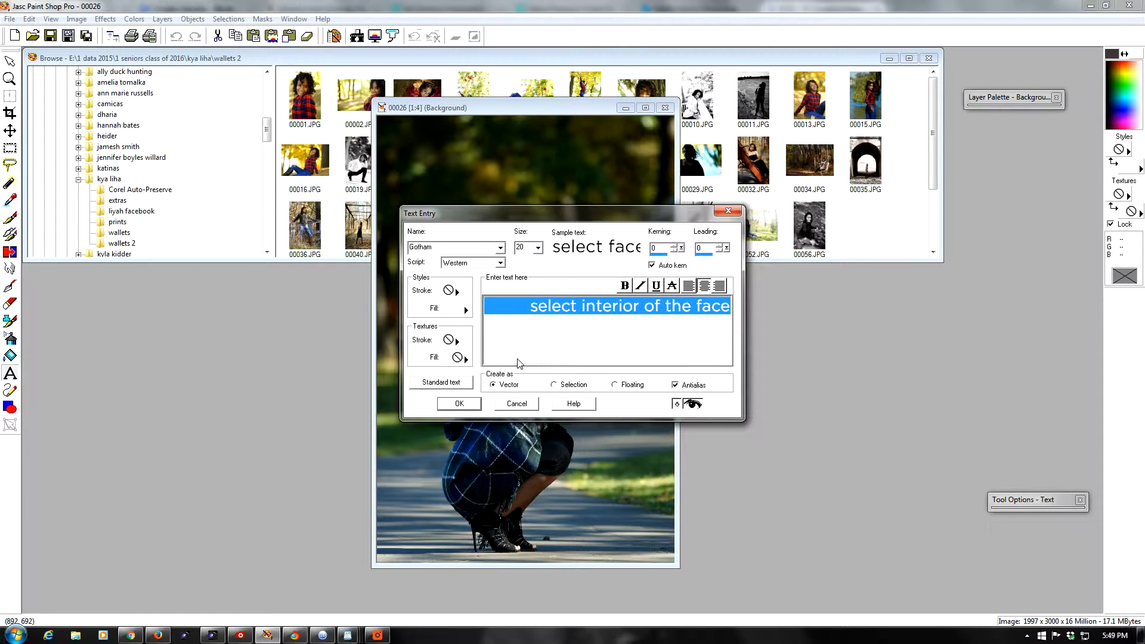
type("Amei")
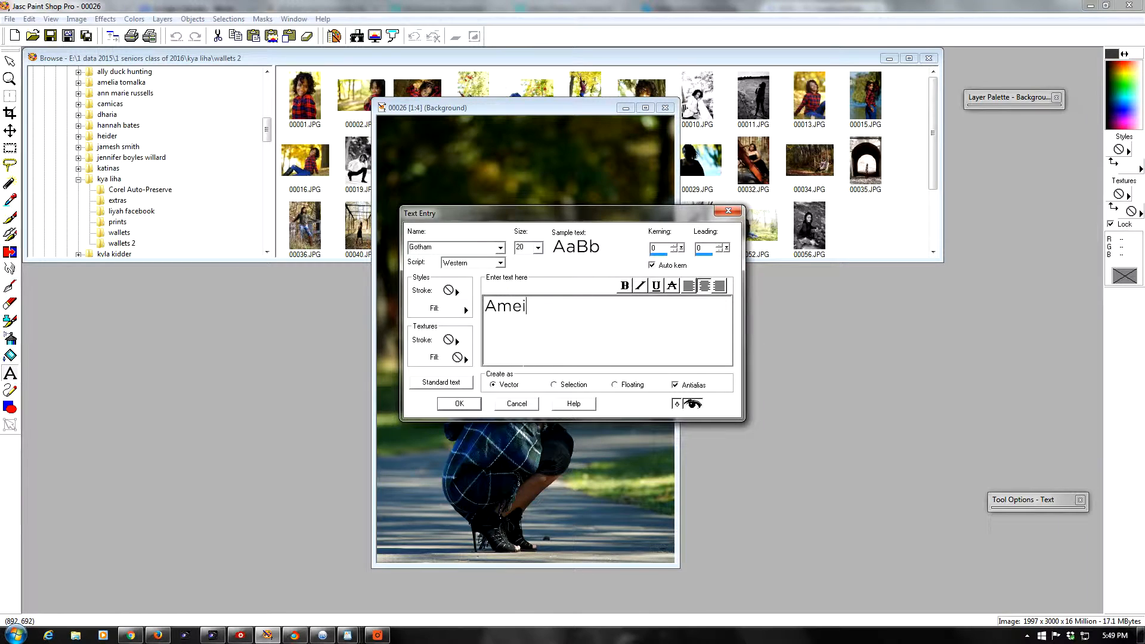
key("BackSpace")
type("lia 2016")
- Set the font of the whole name-and-year text to LHF Sofia Script
left_click_drag(581, 305, 483, 305)
left_click(500, 247)
scroll(477, 316, "down", 15)
scroll(481, 319, "down", 5)
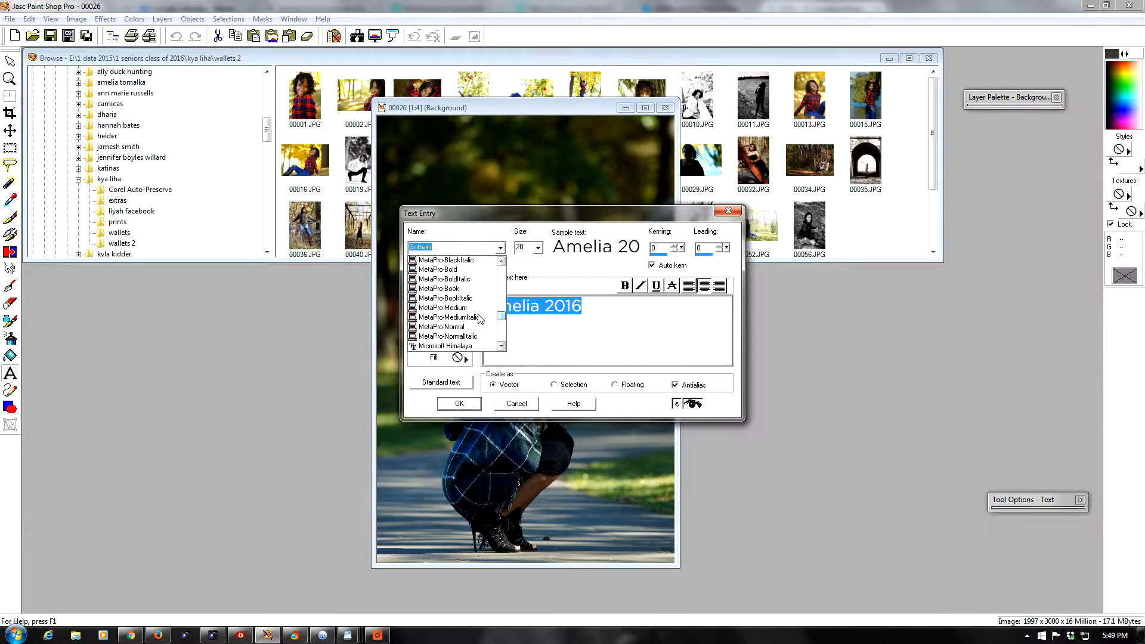
scroll(480, 319, "up", 4)
scroll(481, 319, "up", 8)
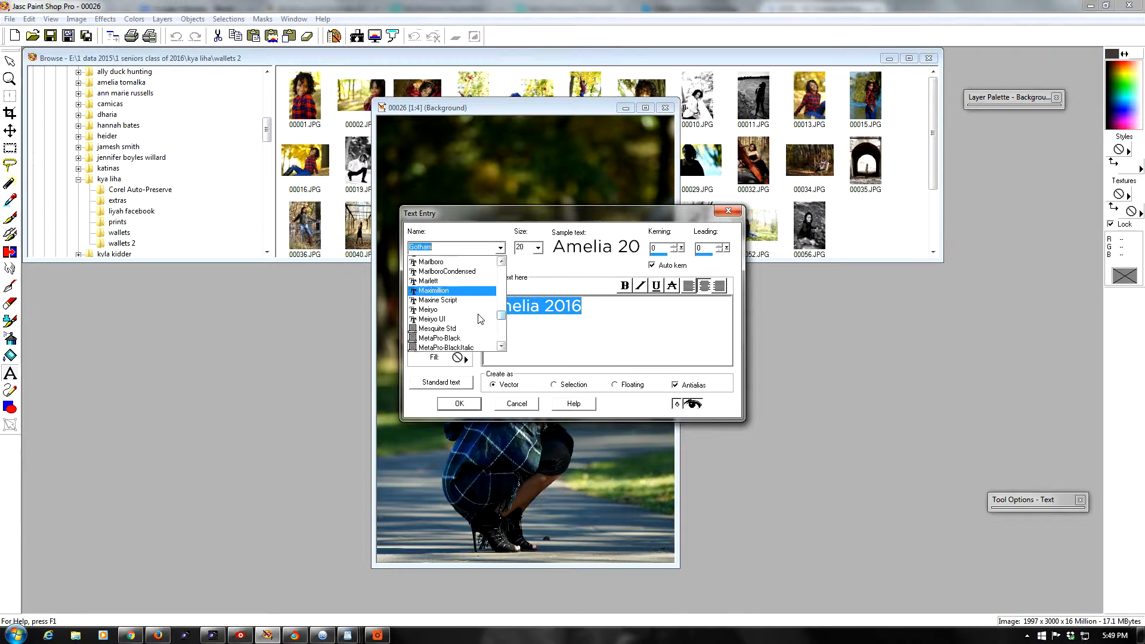
scroll(480, 319, "up", 1)
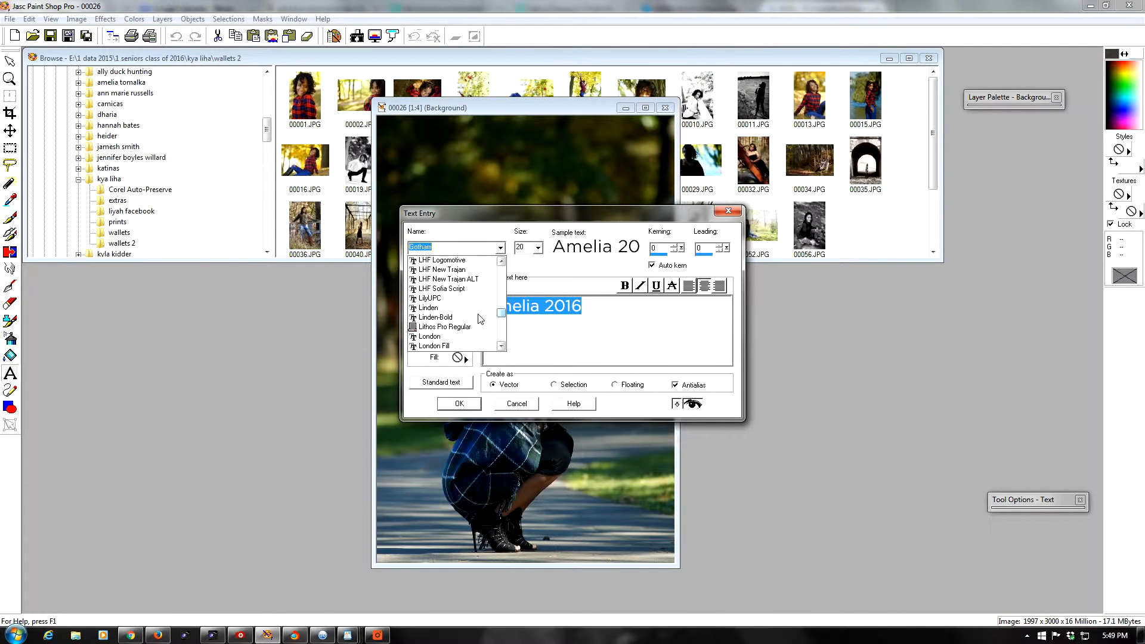
scroll(481, 319, "up", 2)
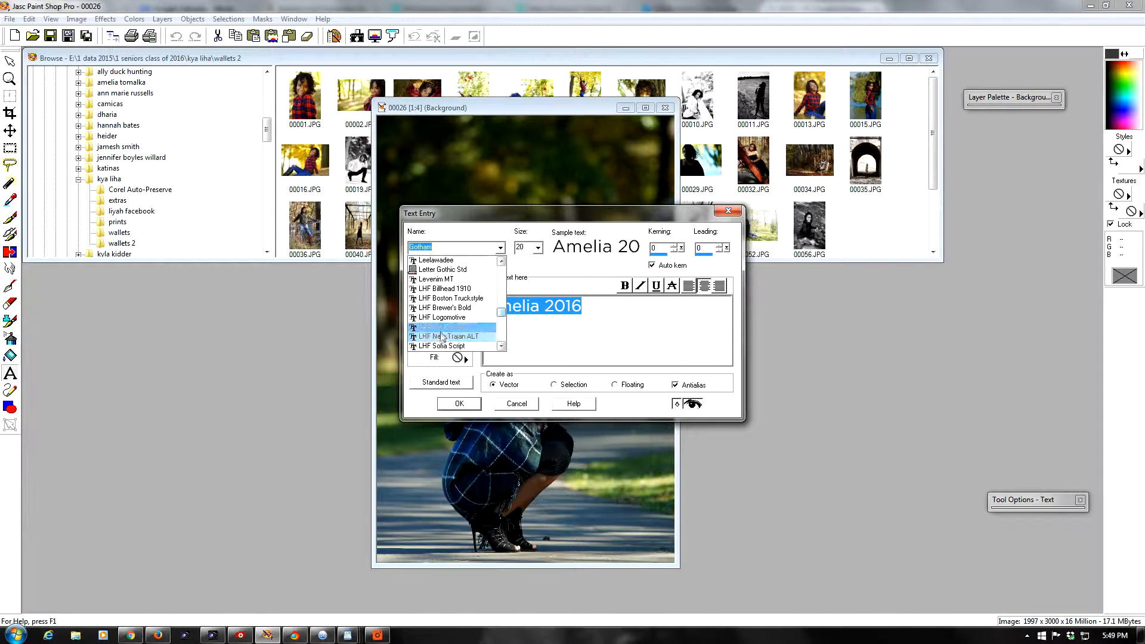
left_click(443, 346)
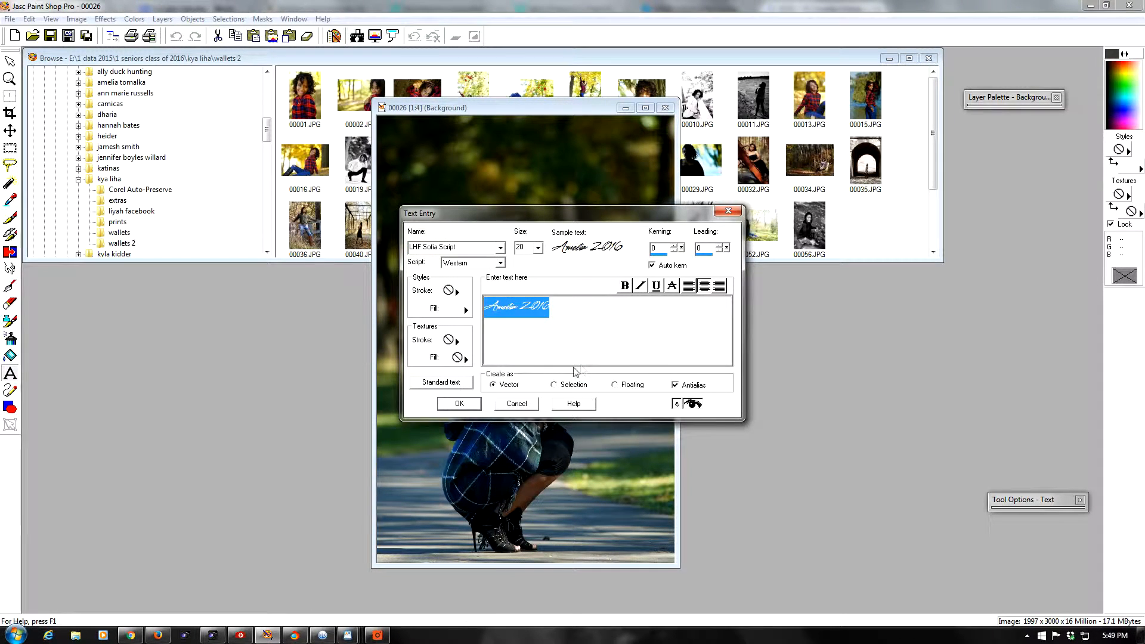
- Set the text size to 48 and create it as vector text above the subject
left_click(538, 248)
left_click(525, 325)
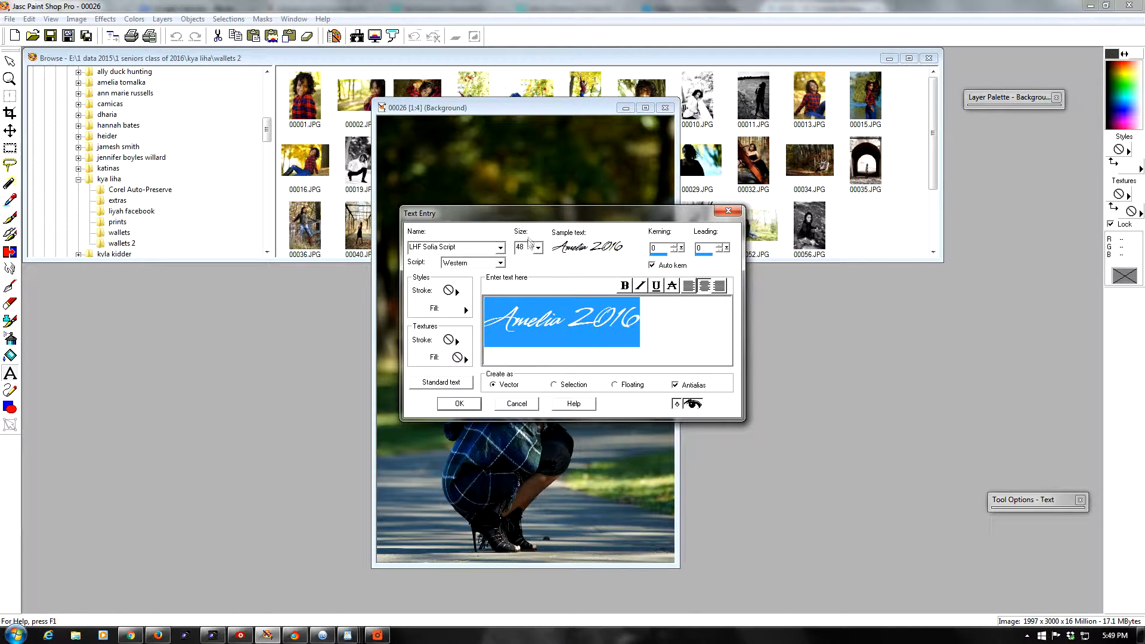
left_click_drag(525, 213, 802, 164)
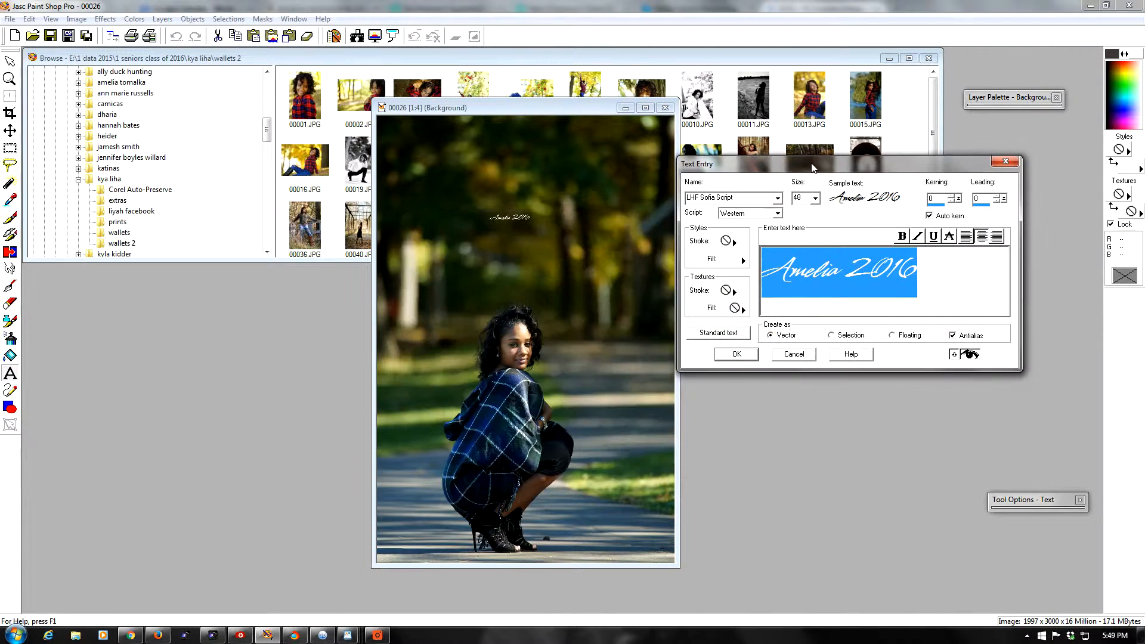
left_click(751, 356)
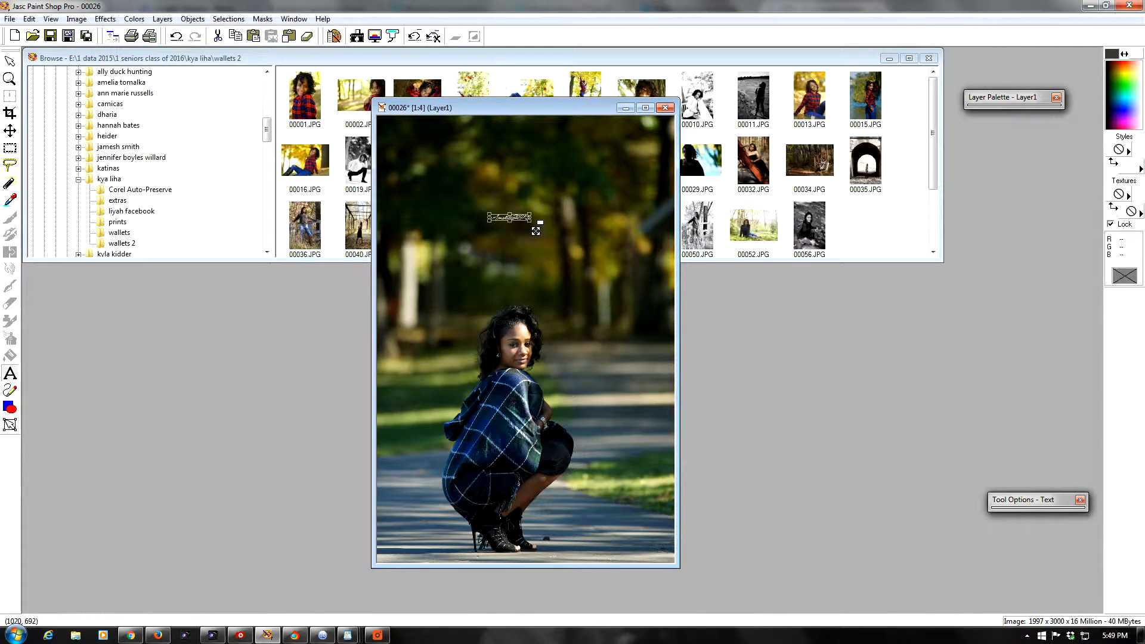
- Enlarge the text to span most of the photo's width and convert it to curves as character shapes
left_click_drag(537, 227, 647, 309)
left_click_drag(490, 217, 420, 204)
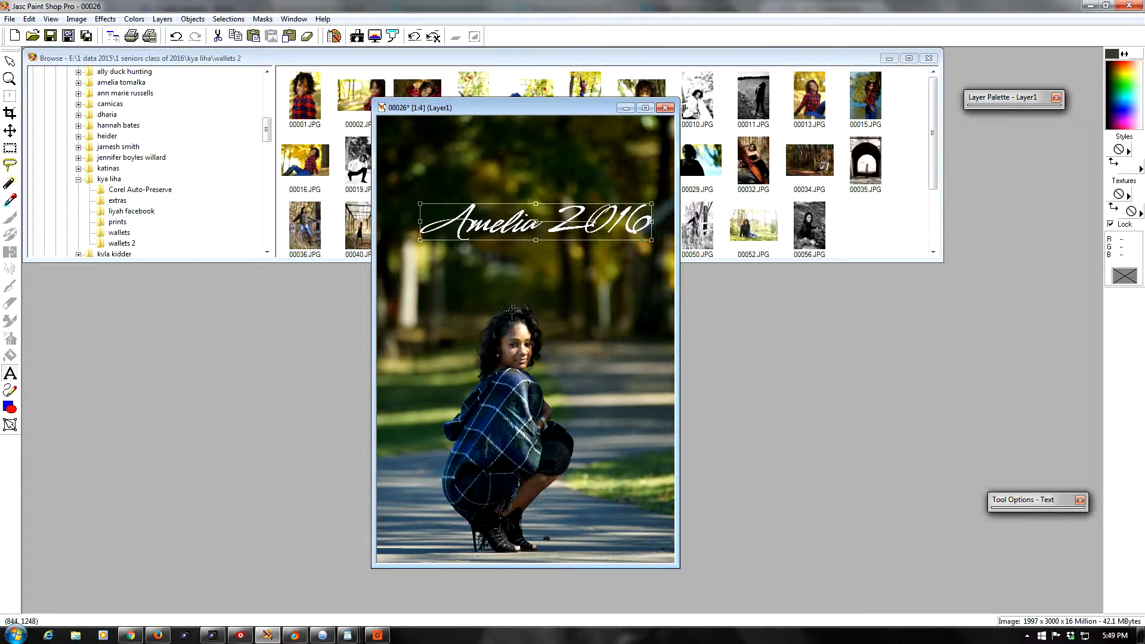
left_click(192, 18)
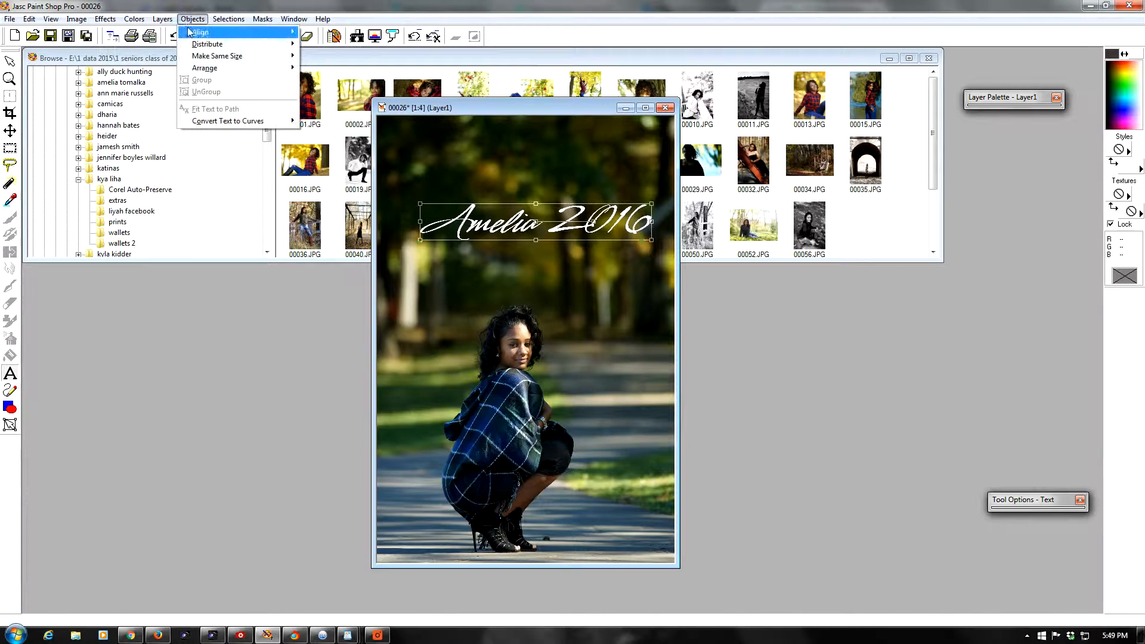
mouse_move(215, 122)
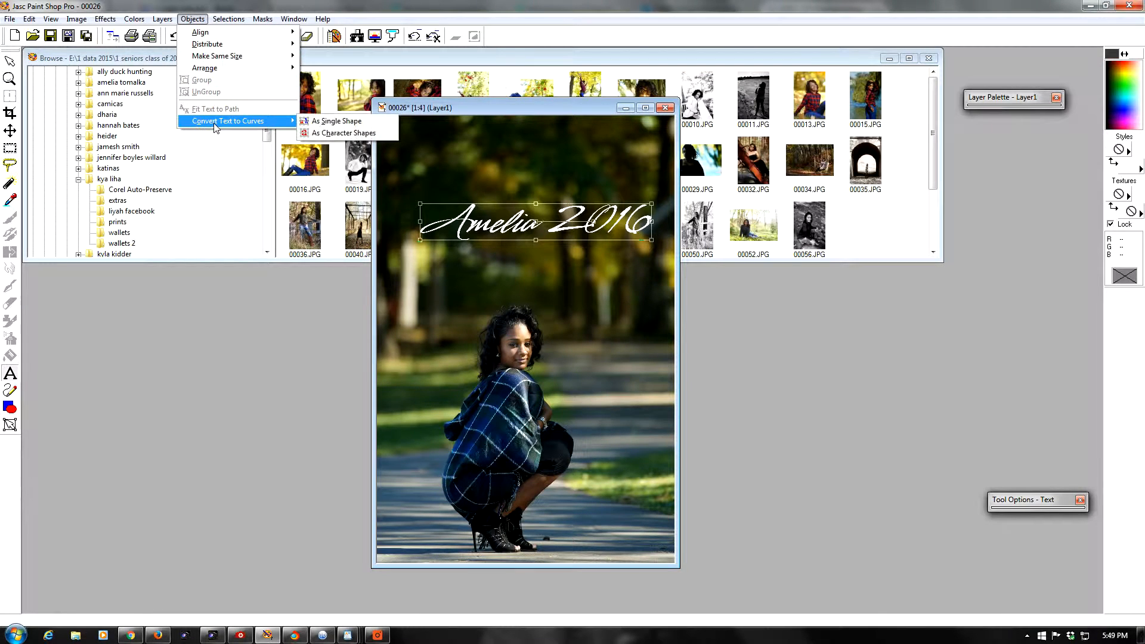
left_click(337, 133)
- Select the capital initial and enlarge it down and to the left so it extends to the photo's edge
left_click(11, 425)
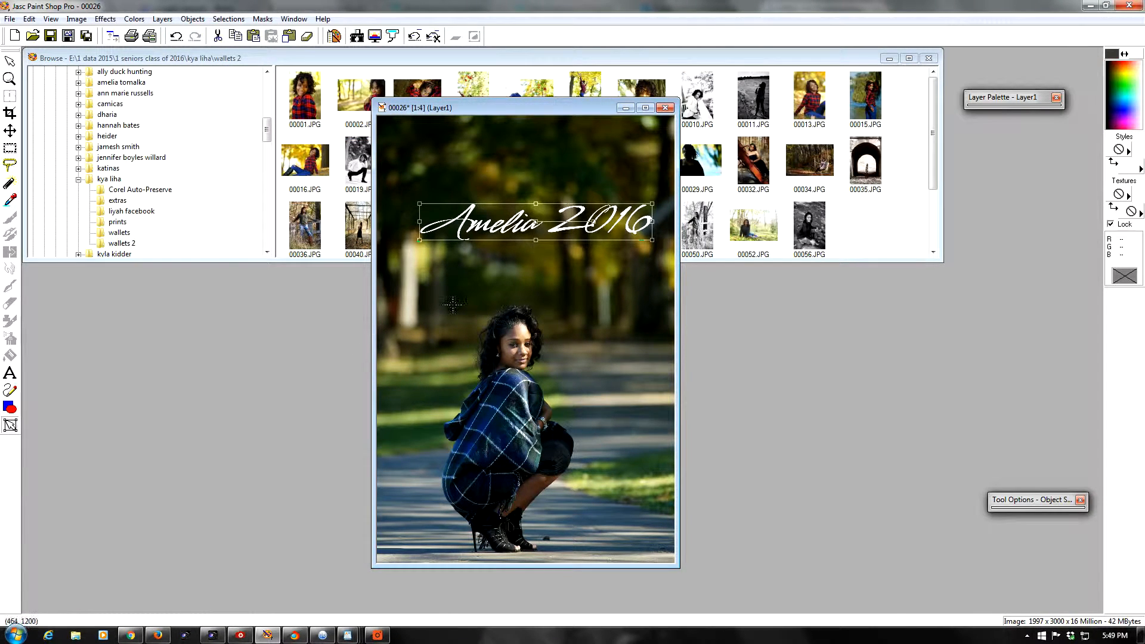
left_click(473, 235)
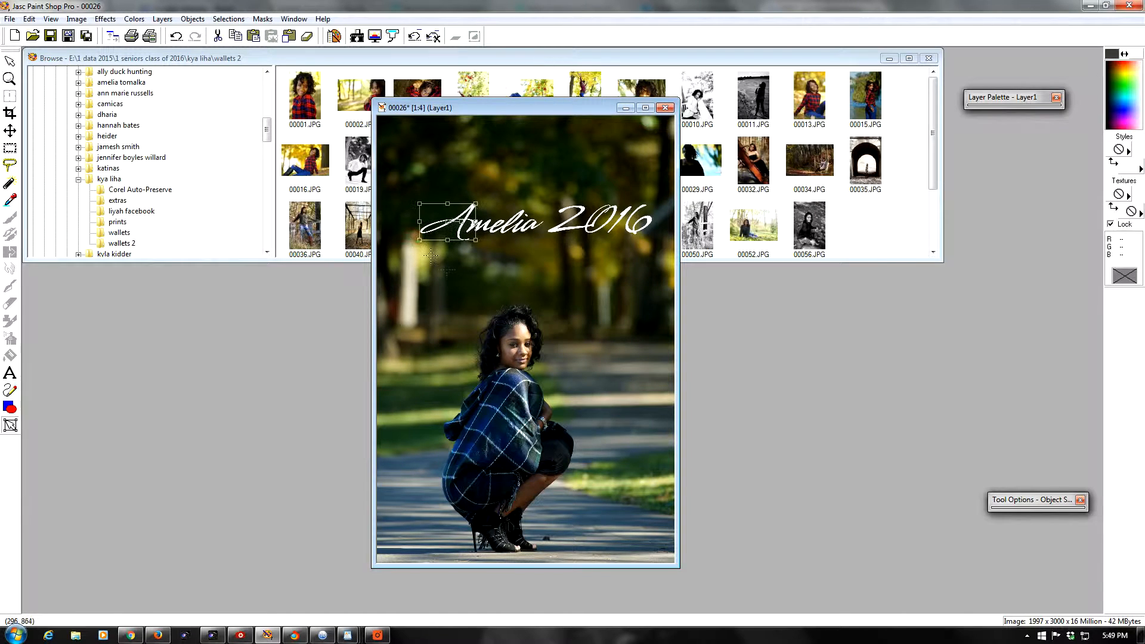
left_click_drag(401, 300, 396, 317)
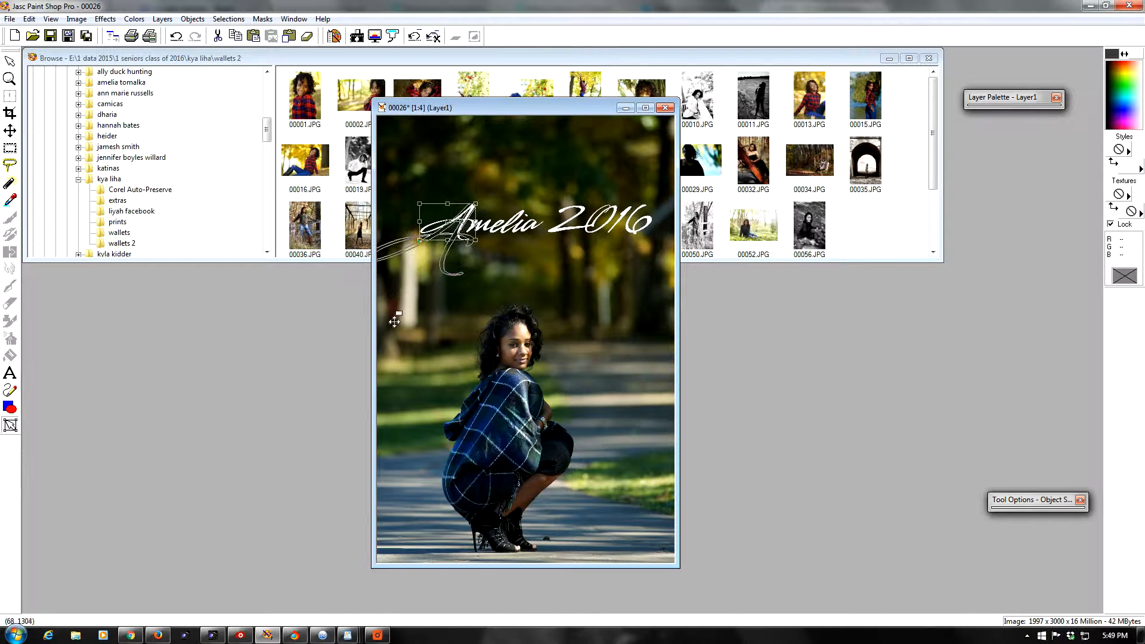
- Select the 2016 characters, shrink them and tuck them beneath the name
left_click_drag(658, 191, 542, 261)
left_click_drag(658, 216, 514, 254)
- Select all the lettering, rotate it to slant upward and move it to the top centre of the photo
left_click_drag(596, 306, 377, 161)
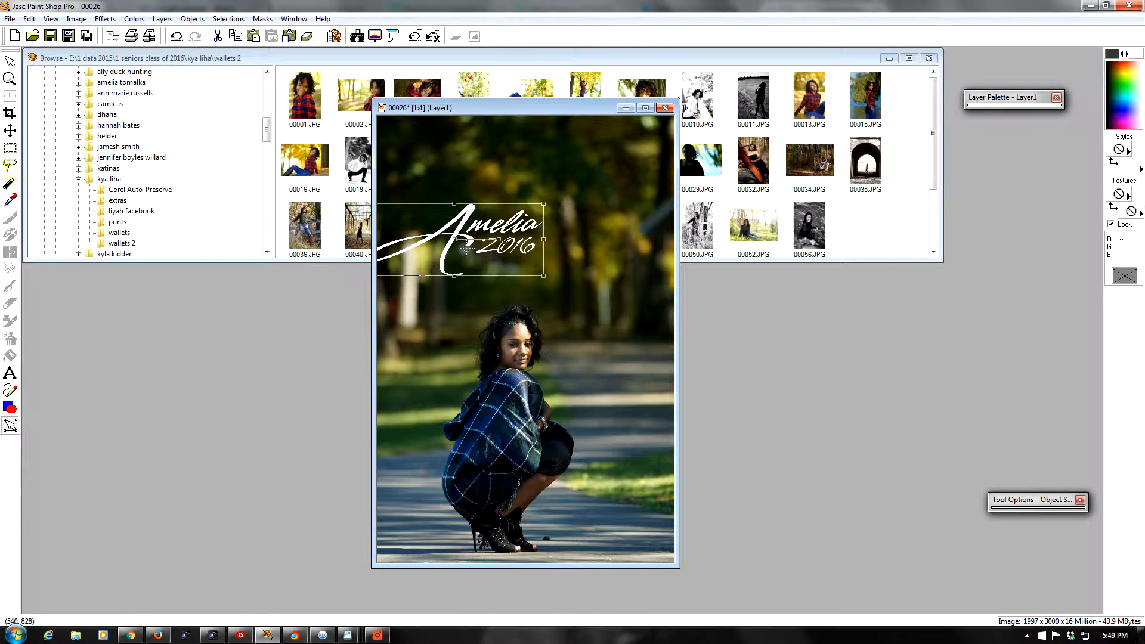
left_click_drag(464, 248, 603, 254)
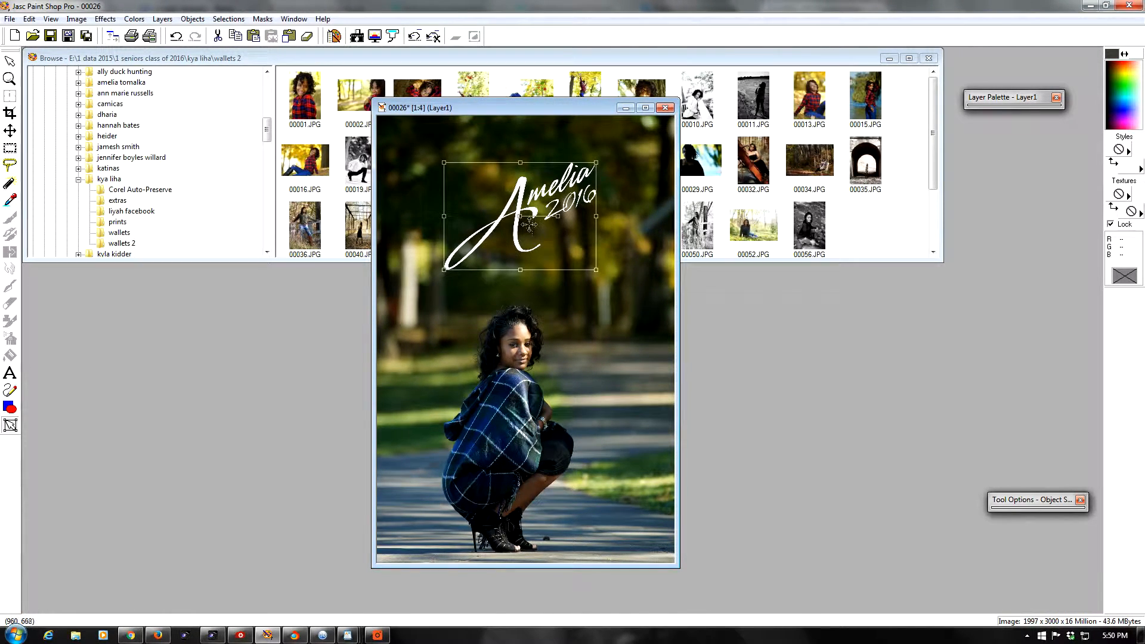
left_click_drag(533, 227, 527, 201)
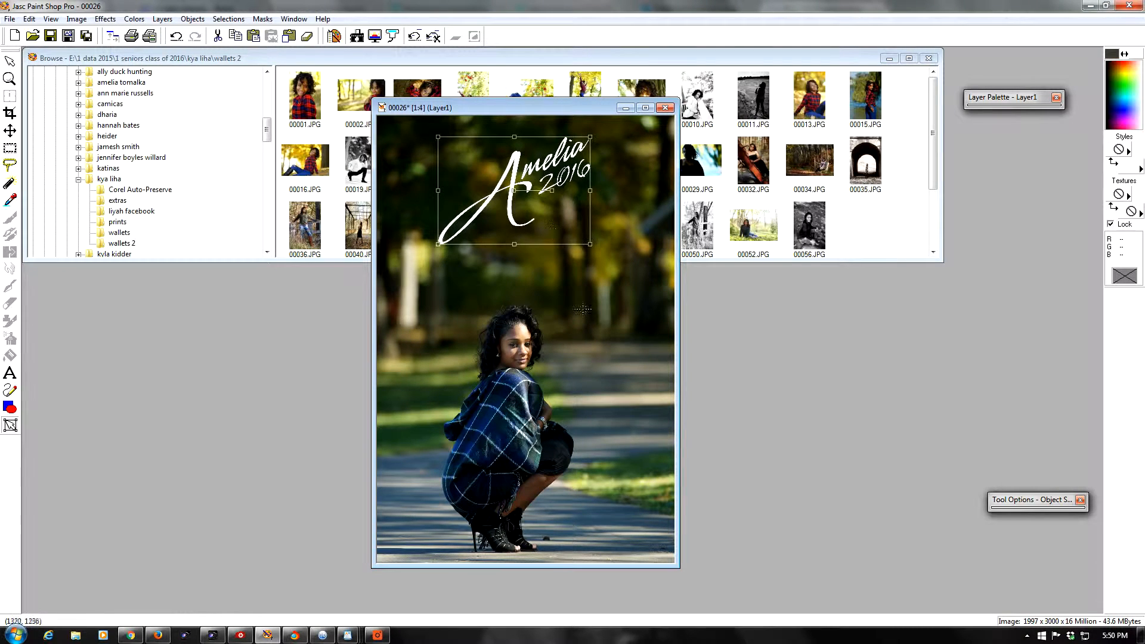
- Copy the lettering, paste it as a new image and minimize that image
left_click(236, 35)
left_click(253, 35)
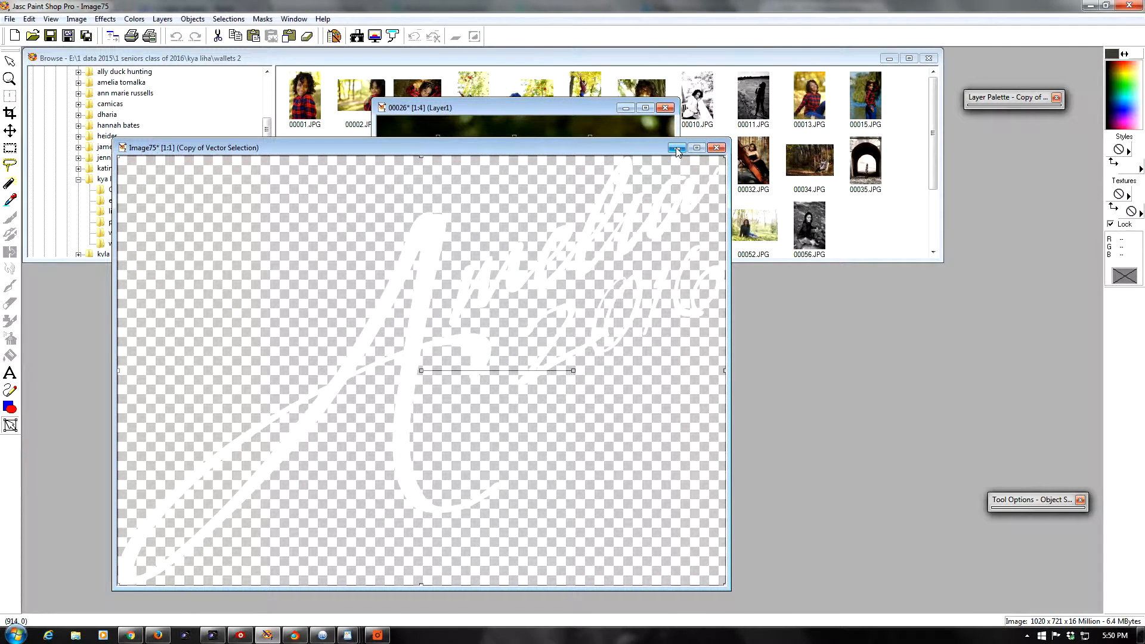
left_click(677, 149)
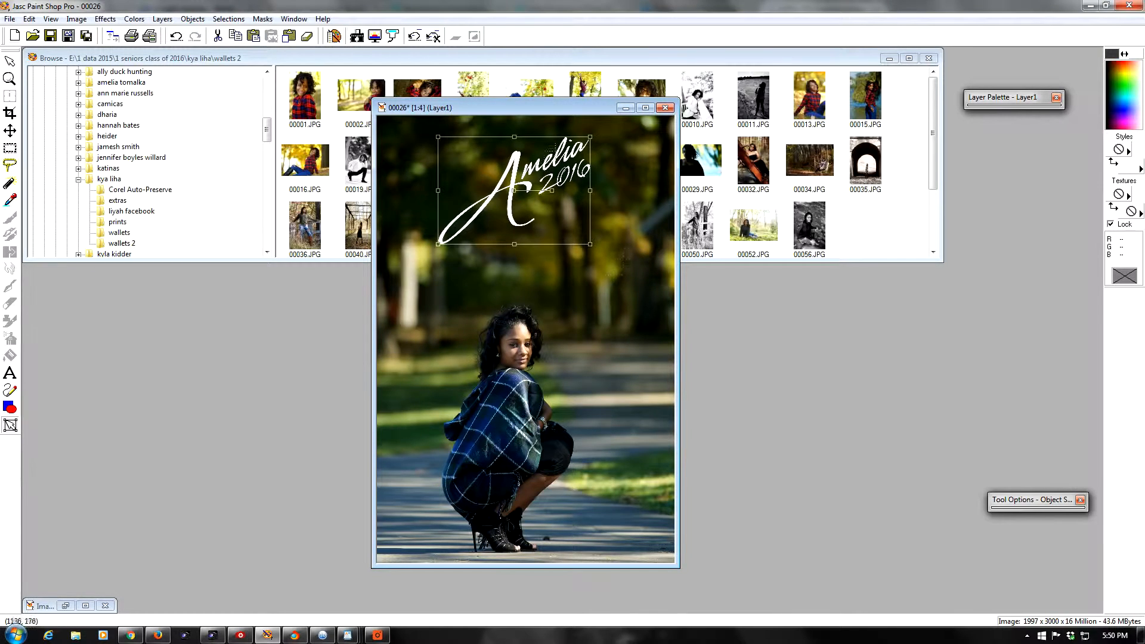
- Nudge the lettering slightly on the photo, save it over 00026.JPG and close it
left_click_drag(521, 198, 526, 202)
left_click(50, 36)
left_click(614, 352)
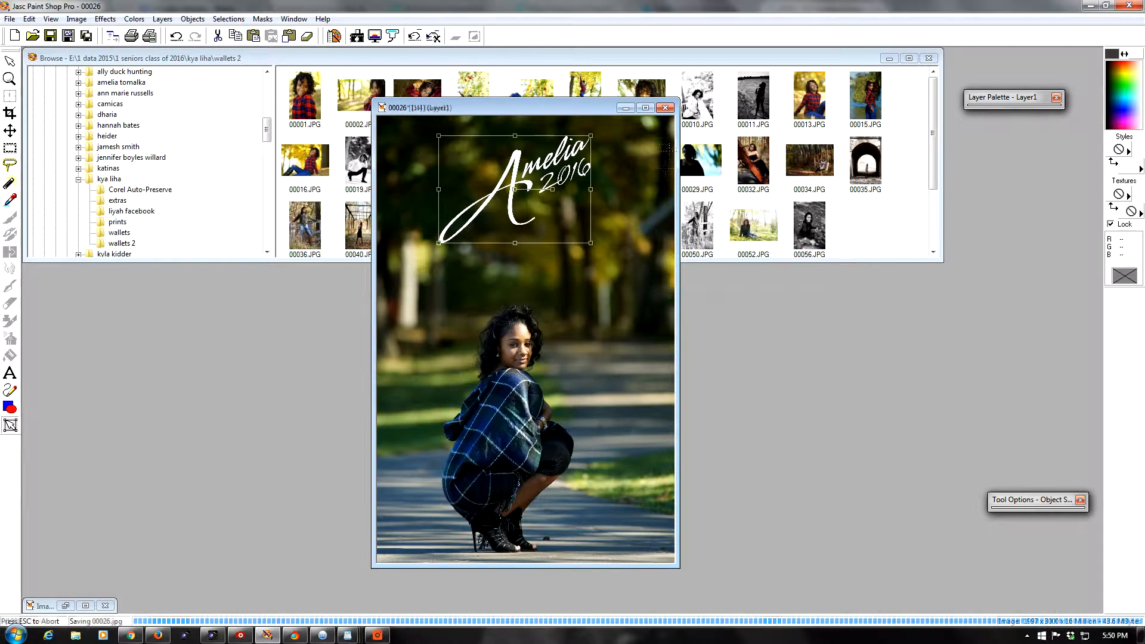
left_click(665, 108)
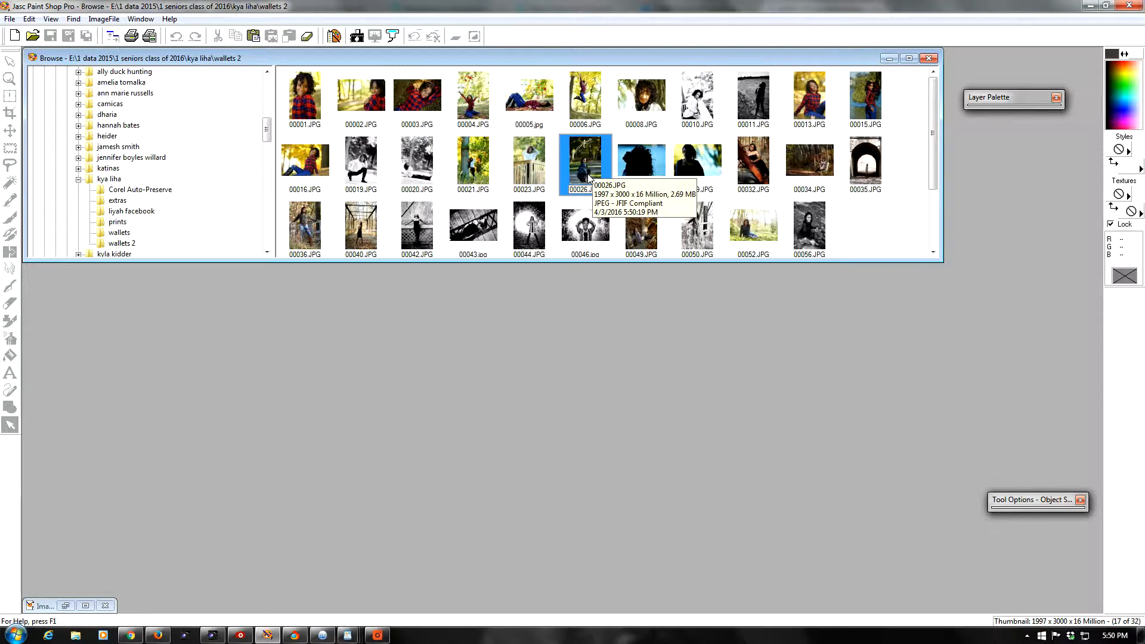
- Open 00001.JPG, paste the copied lettering as a vector selection and place it in the photo's lower-right corner
double_click(310, 99)
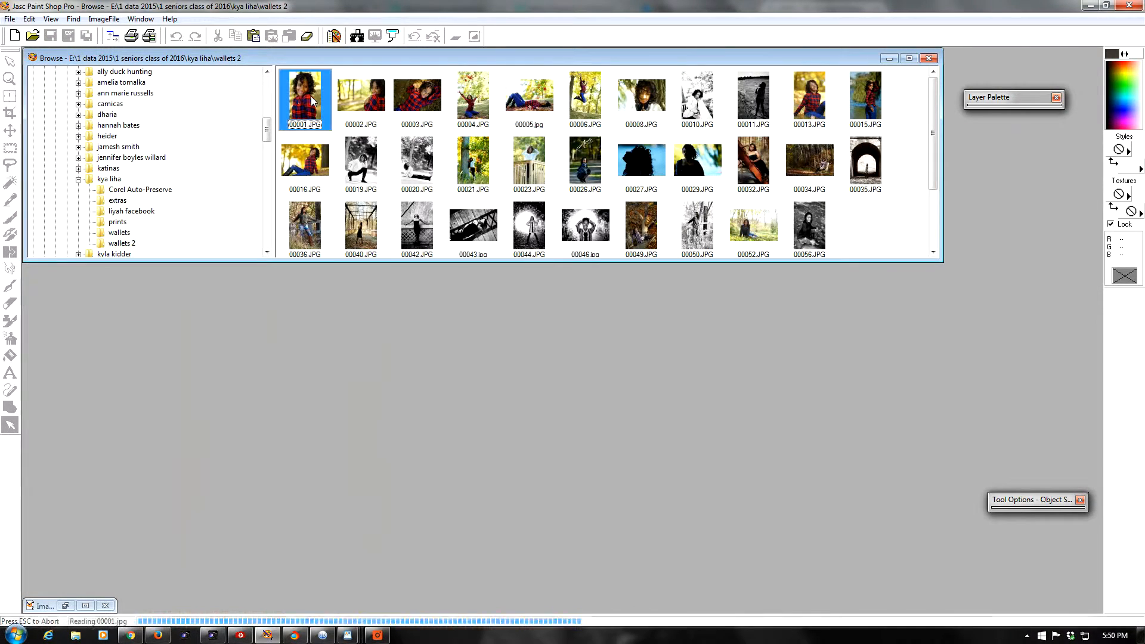
left_click_drag(333, 150, 494, 112)
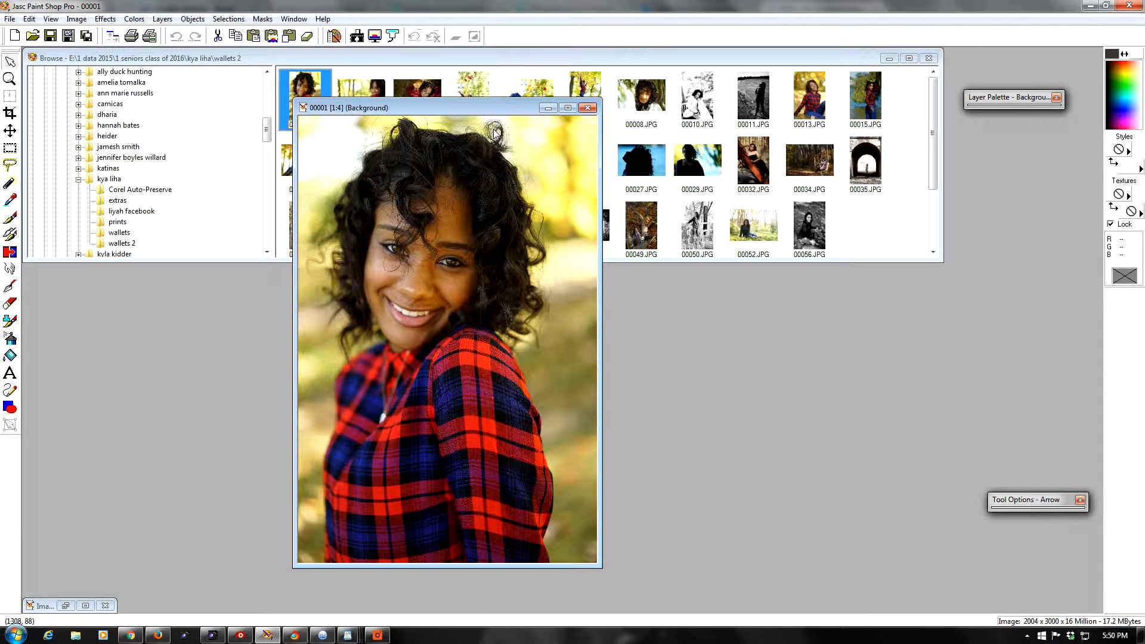
left_click(290, 36)
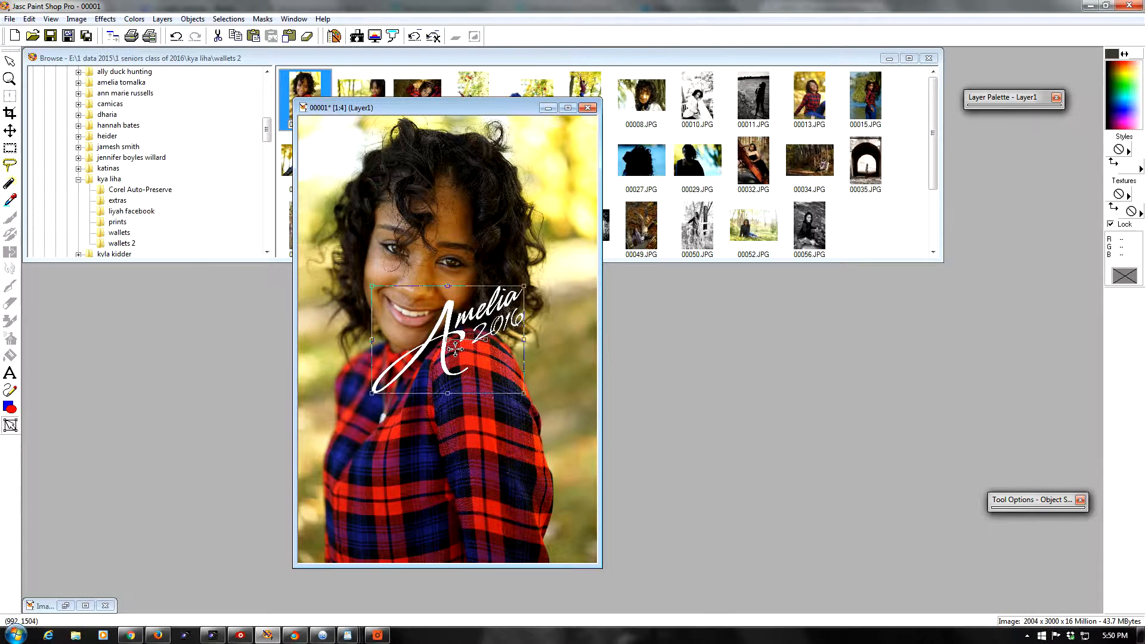
left_click(510, 498)
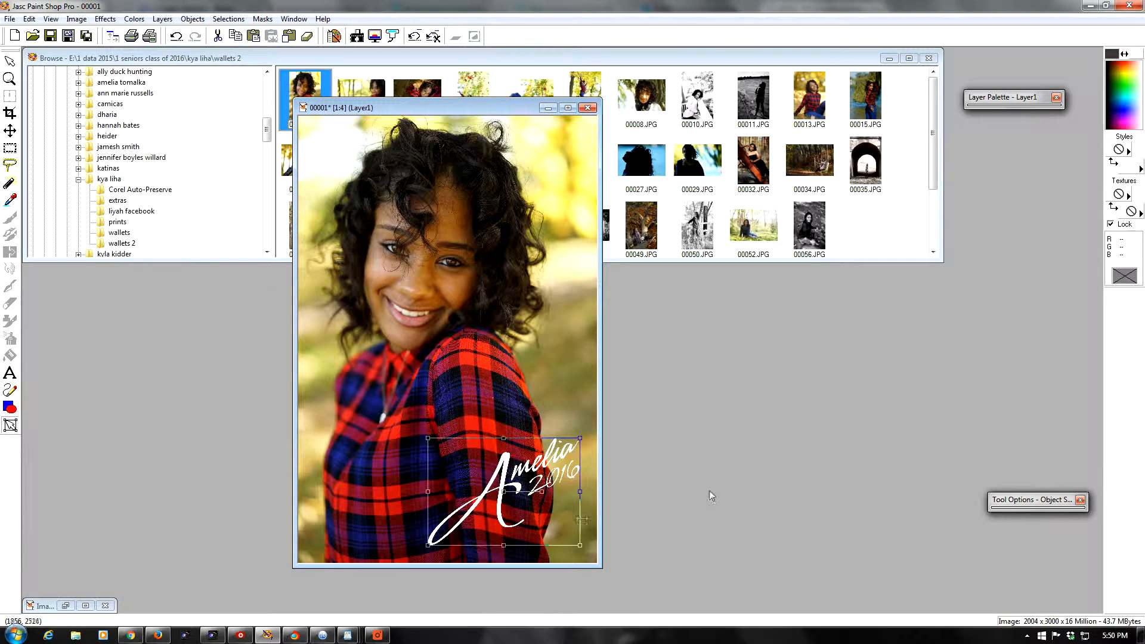
- Save 00001.JPG with the added lettering and close it
left_click(50, 37)
left_click(625, 349)
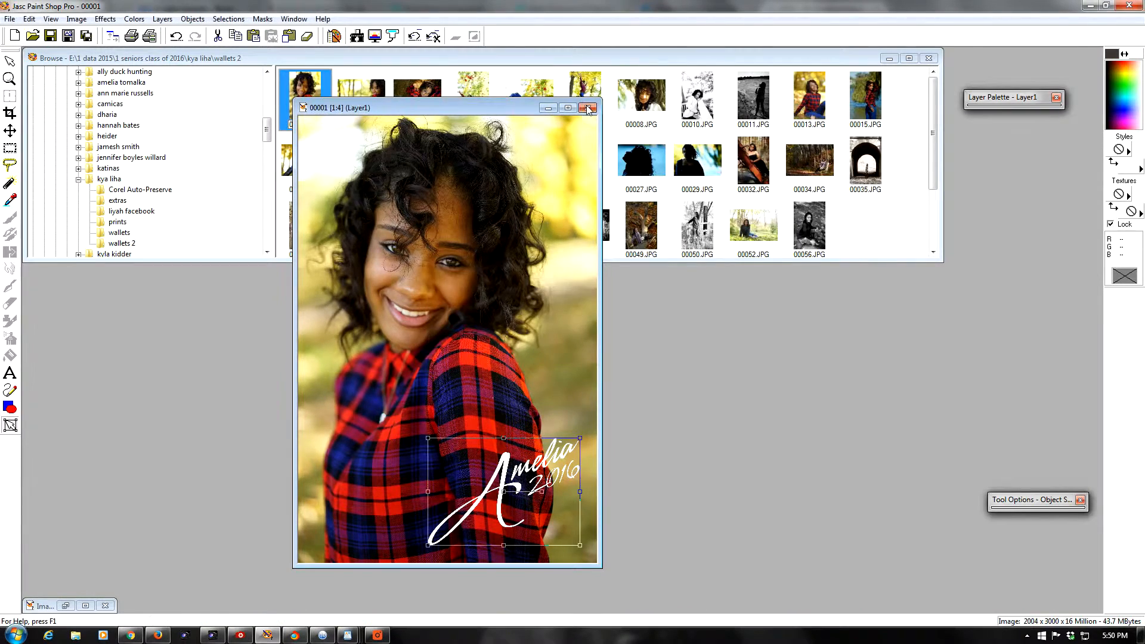
left_click(588, 108)
- Open 00002.JPG, paste the copied lettering as a vector selection and place it in the photo's upper-left corner
double_click(361, 96)
left_click(271, 36)
left_click_drag(351, 352, 276, 290)
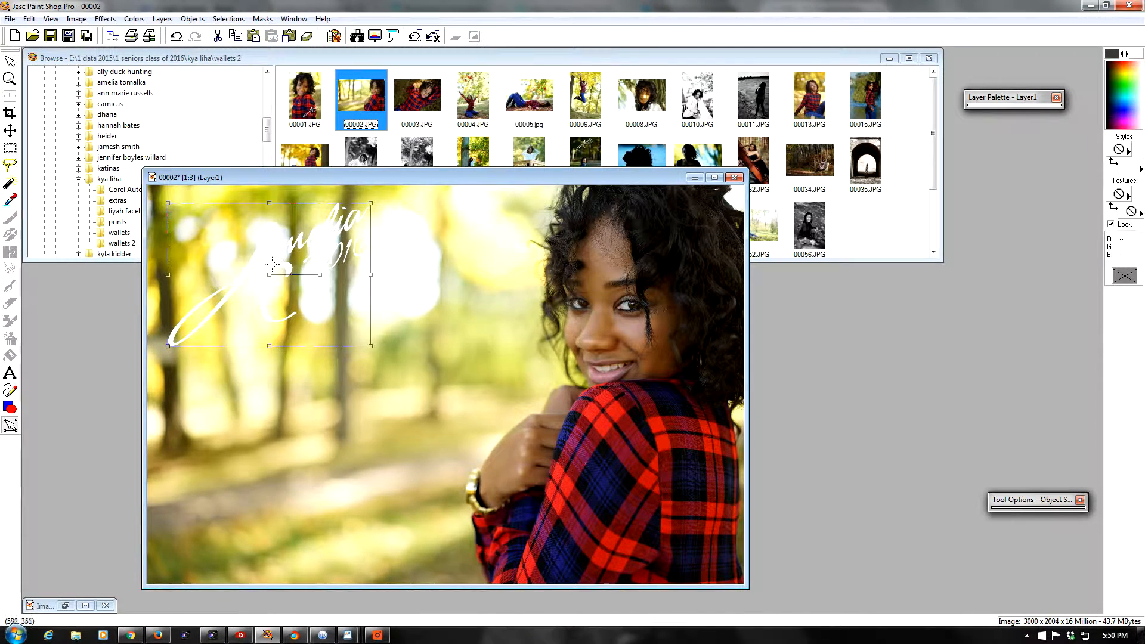
- Convert the lettering's Layer1 in 00002.JPG to a raster layer and add a drop shadow to it
mouse_move(1004, 104)
right_click(865, 130)
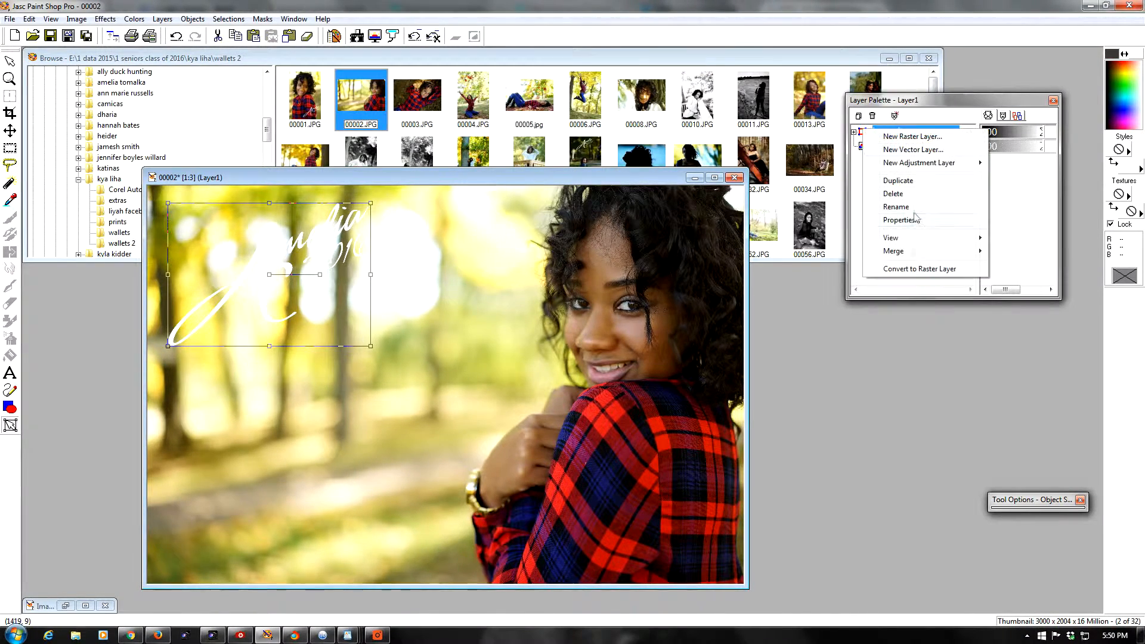
left_click(913, 269)
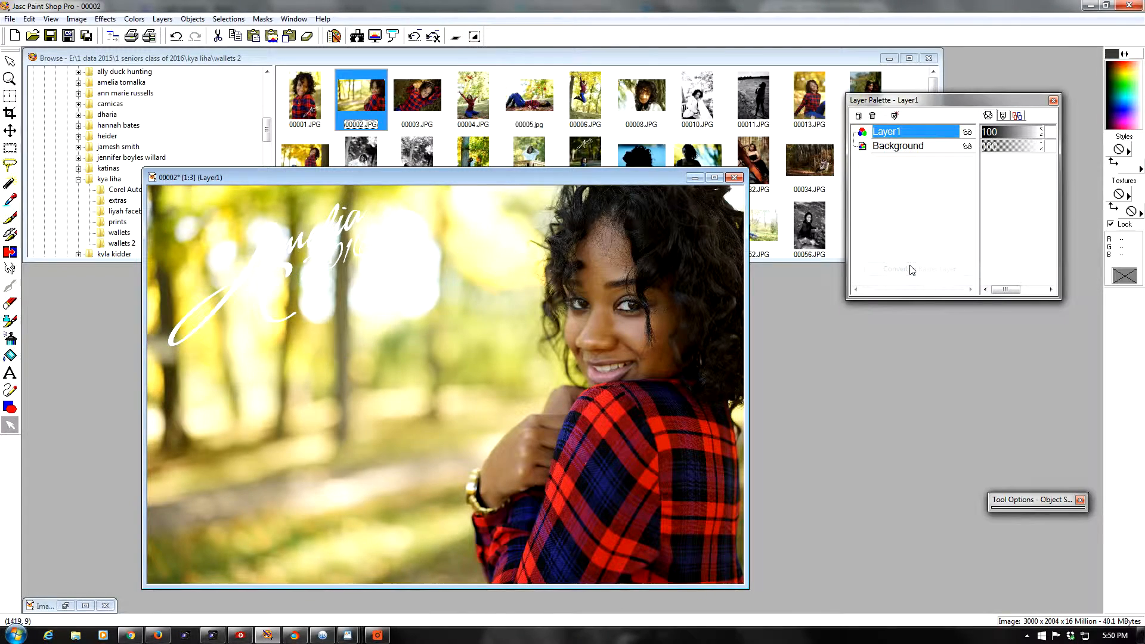
left_click(458, 38)
left_click(512, 414)
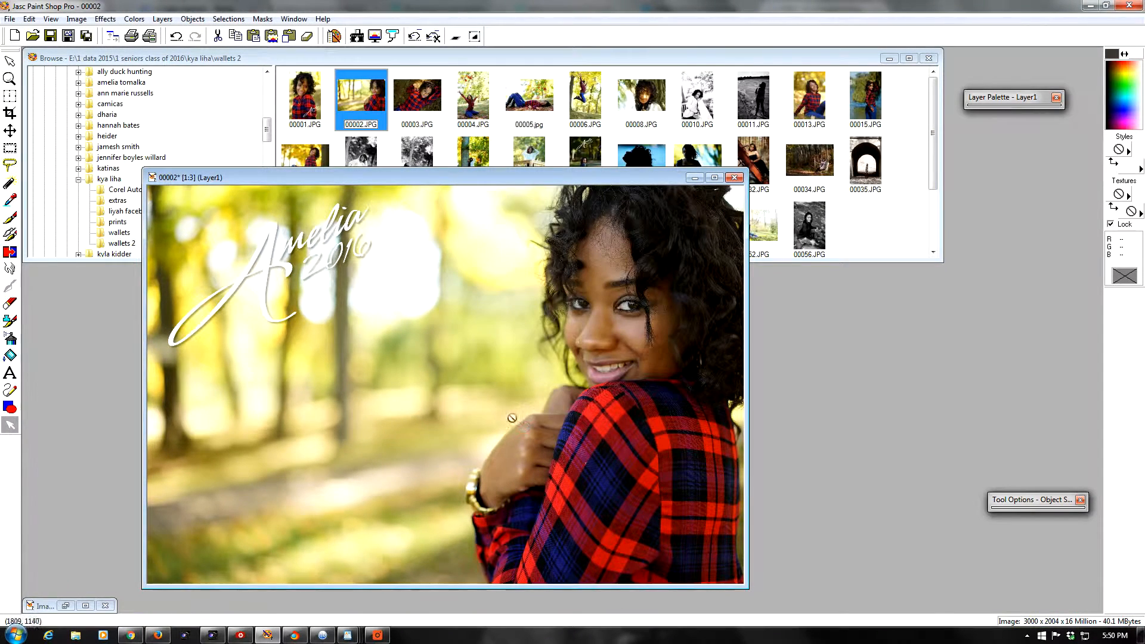
- Save 00002.JPG with the drop-shadowed lettering as a merged image and close it
left_click(50, 37)
left_click(636, 351)
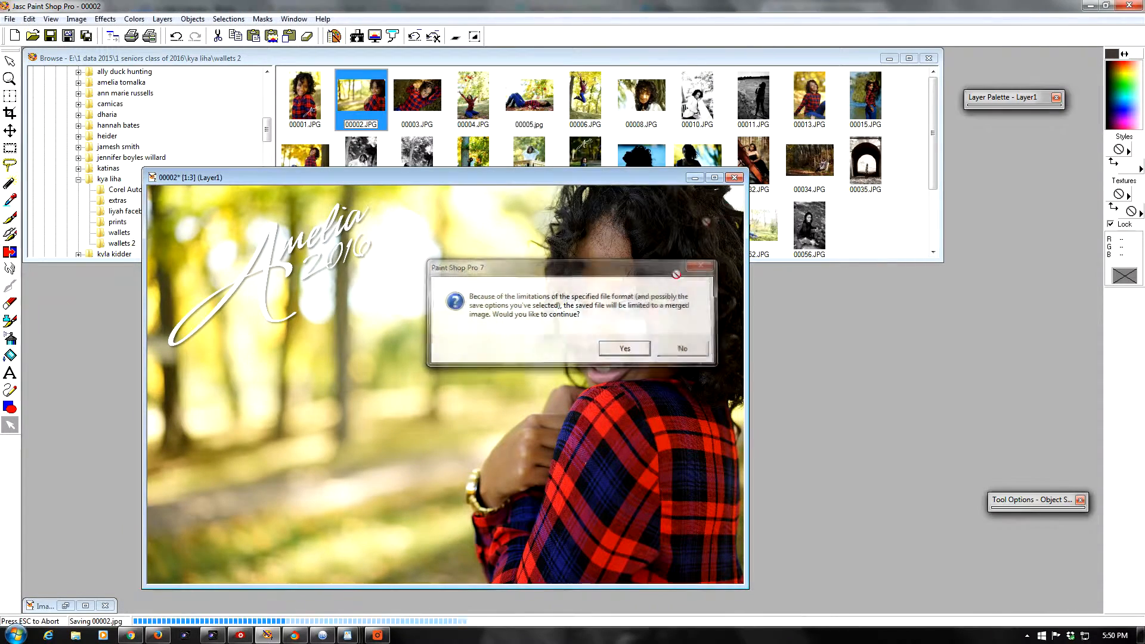
left_click(735, 179)
- Open 00003.JPG, paste the copied lettering as a vector selection, place it in the photo's upper-left corner and shrink it slightly
double_click(433, 105)
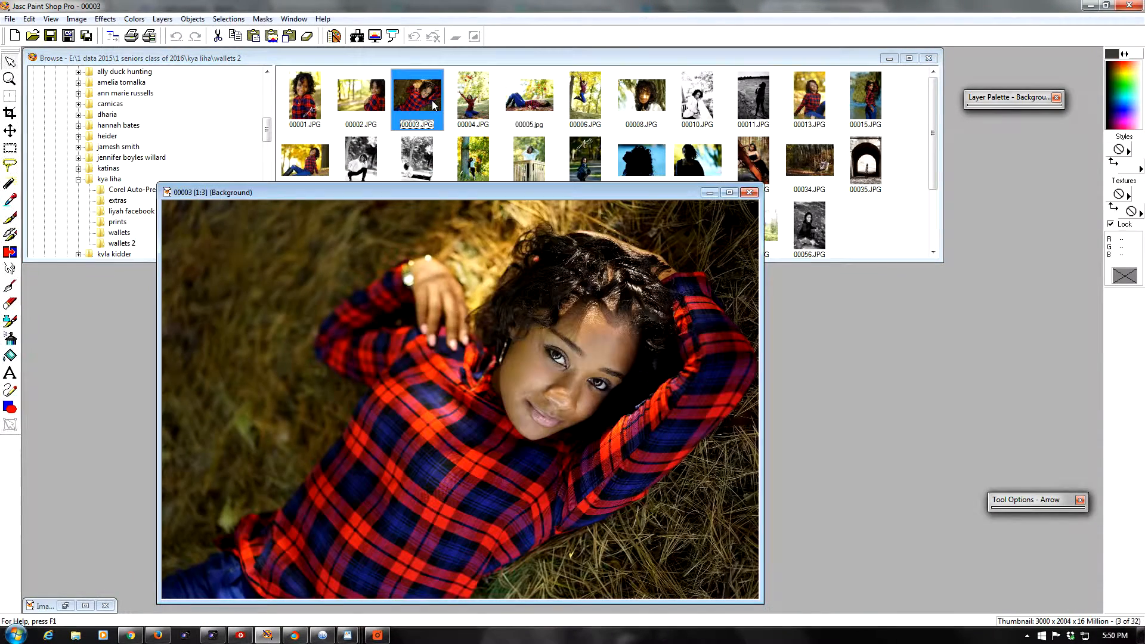
left_click(288, 36)
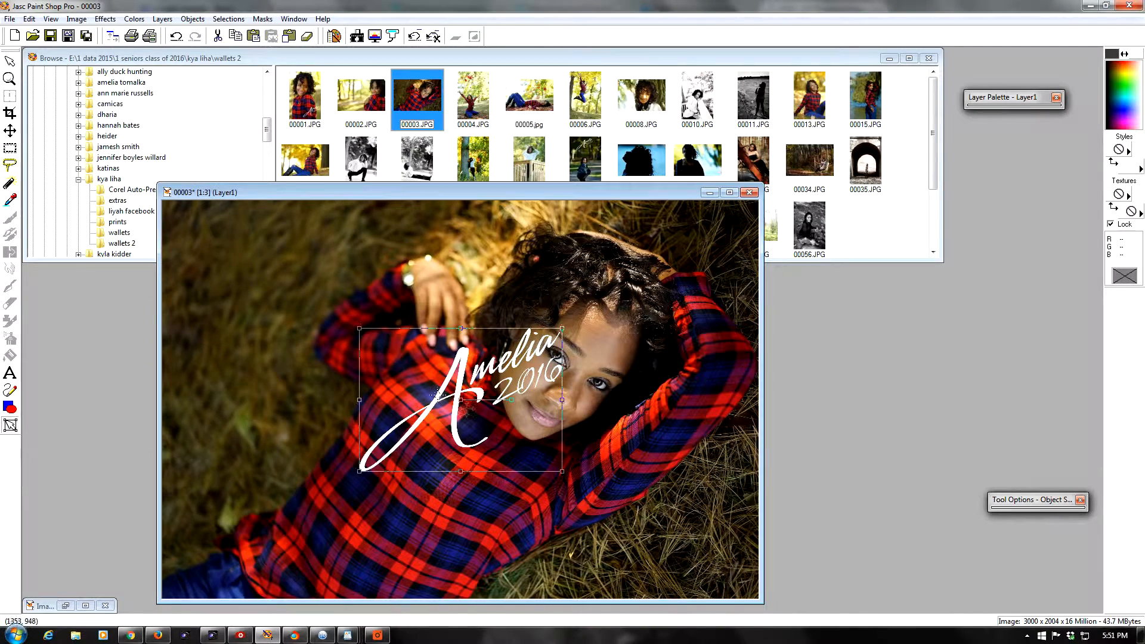
left_click_drag(469, 409, 291, 294)
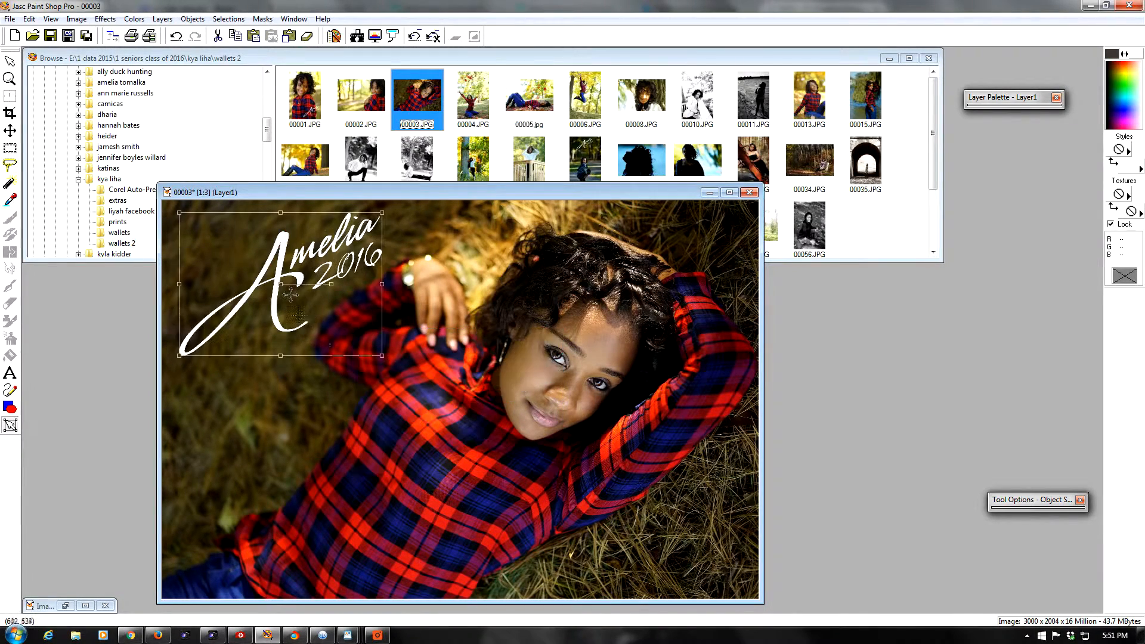
left_click_drag(382, 356, 367, 345)
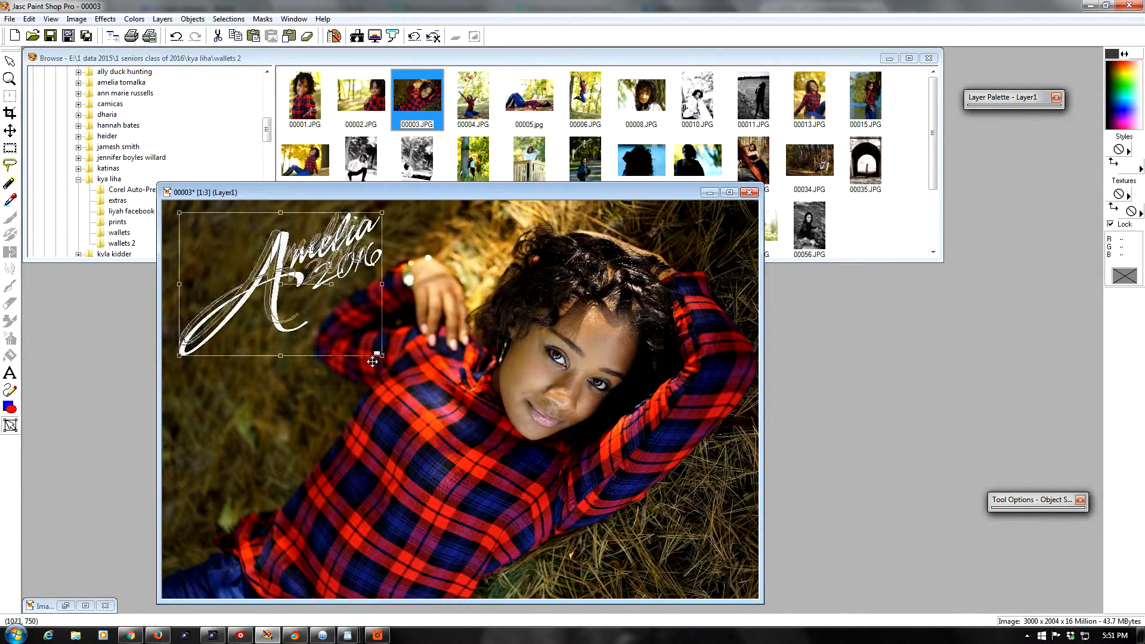
- Save 00003.JPG with the added lettering as a merged image and close it
left_click(50, 36)
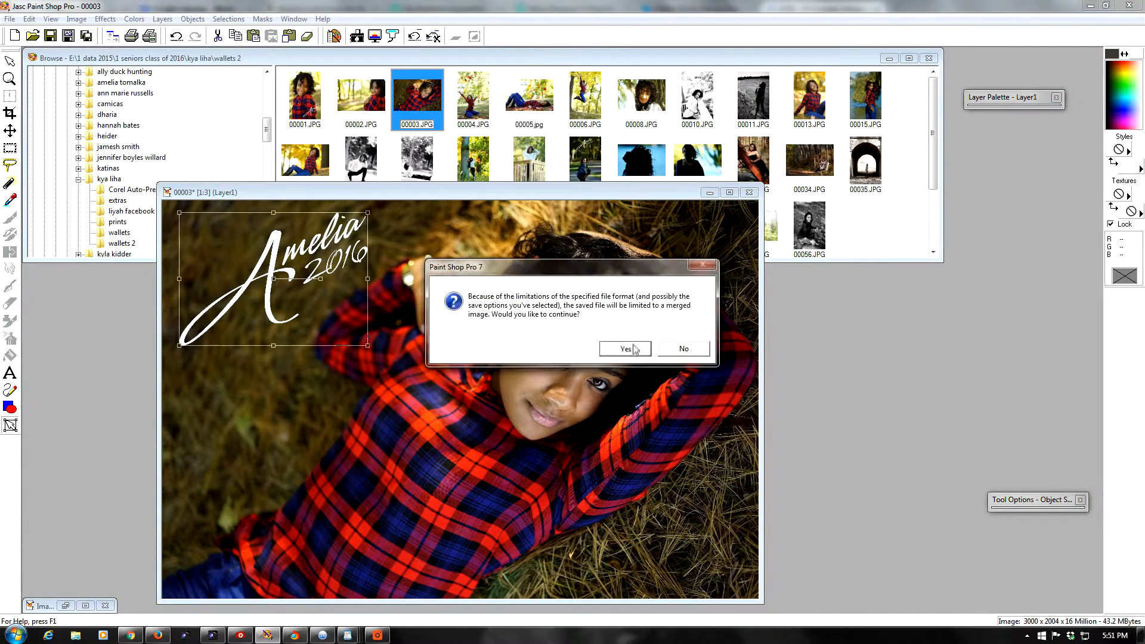
left_click(629, 346)
left_click(748, 192)
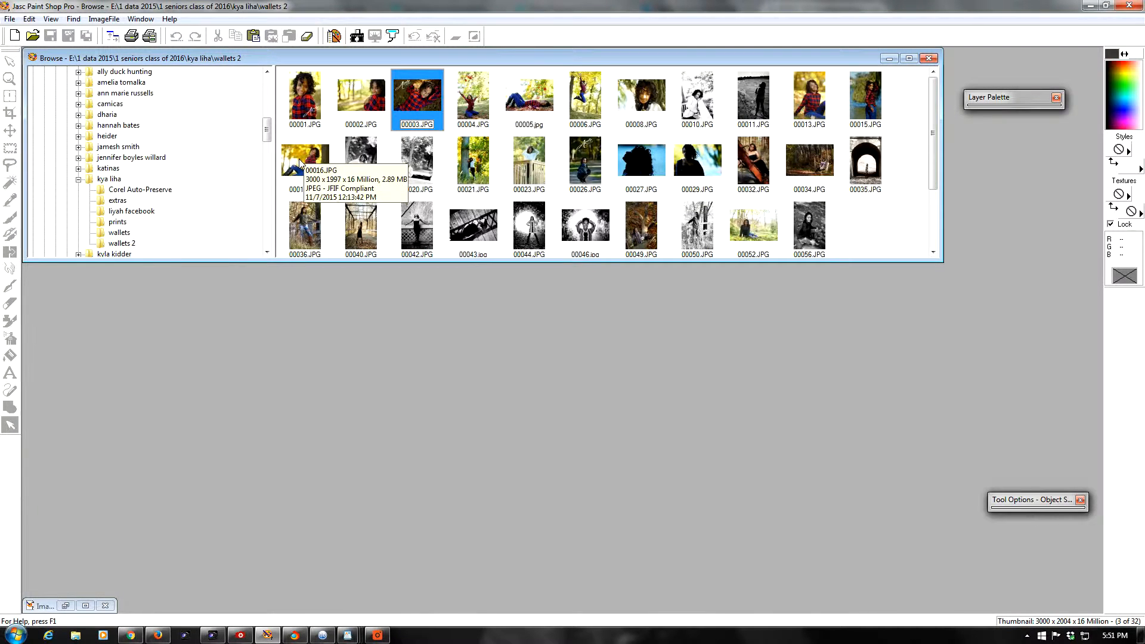
- Open 00011.JPG, paste the copied lettering as a vector selection and move it to the photo's upper-left corner
double_click(755, 89)
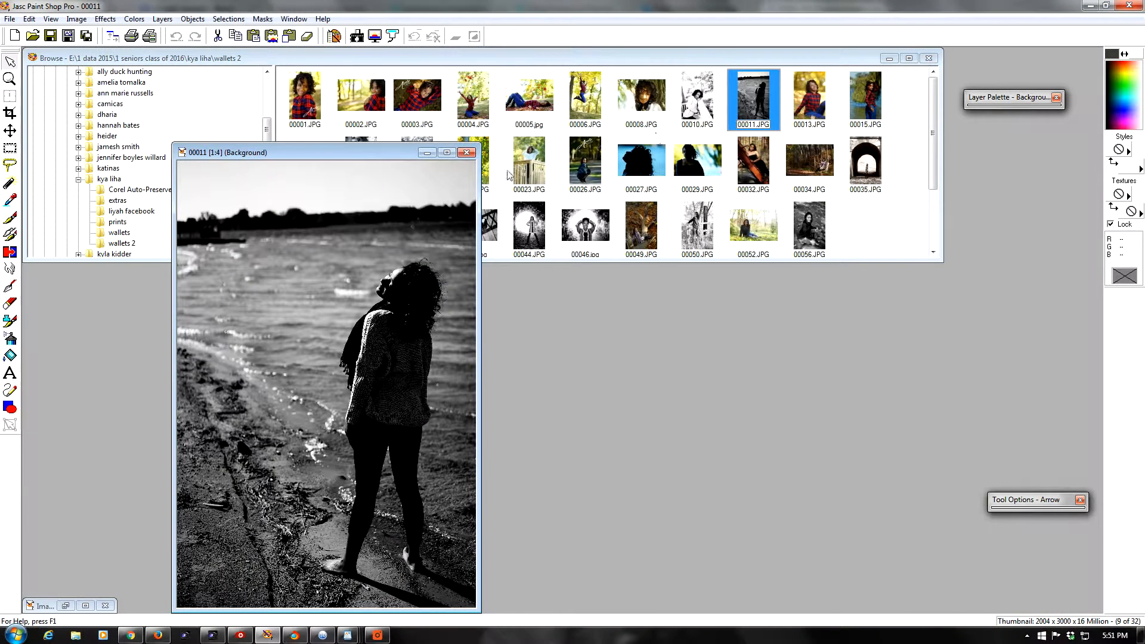
left_click(289, 37)
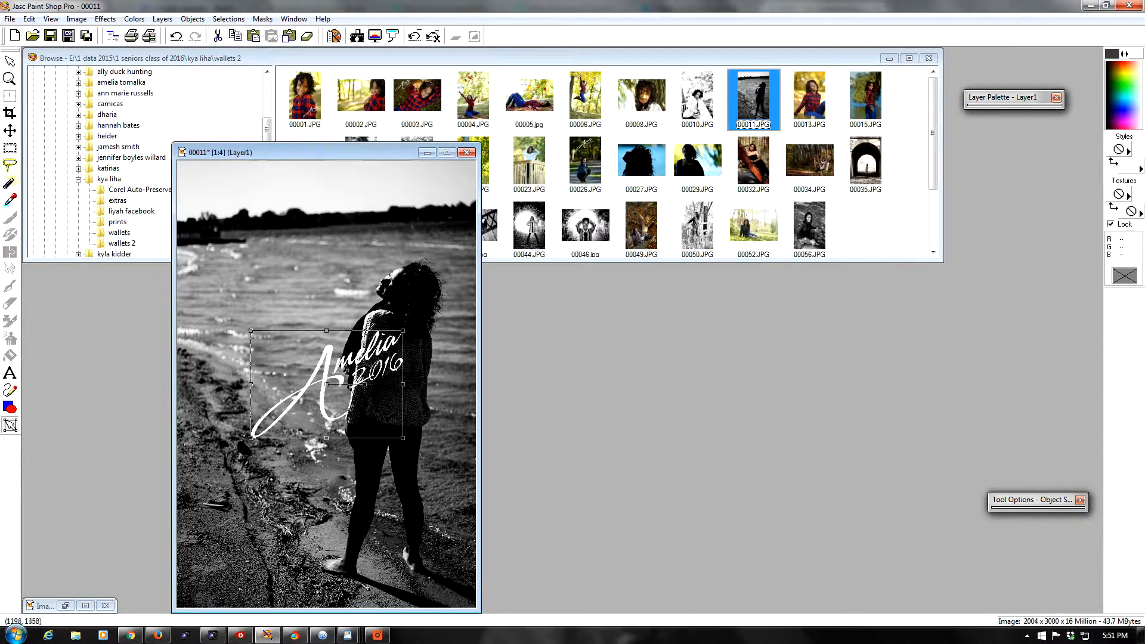
left_click_drag(335, 393, 276, 241)
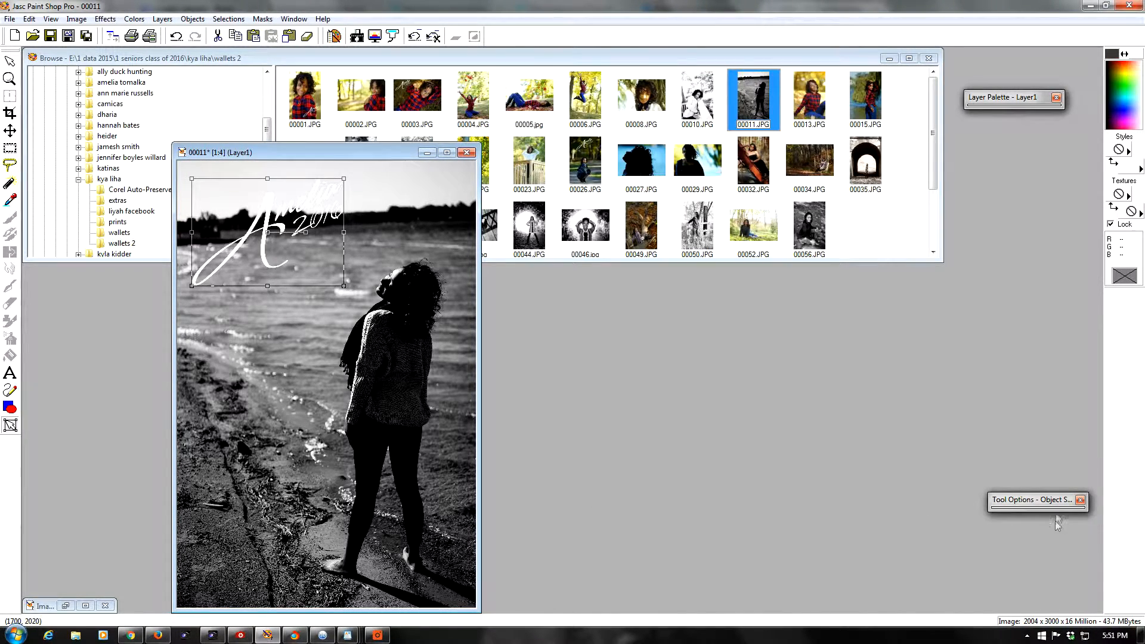
- Set the fill colour of the lettering in 00011.JPG to black in its vector properties
mouse_move(1053, 507)
left_click(1009, 440)
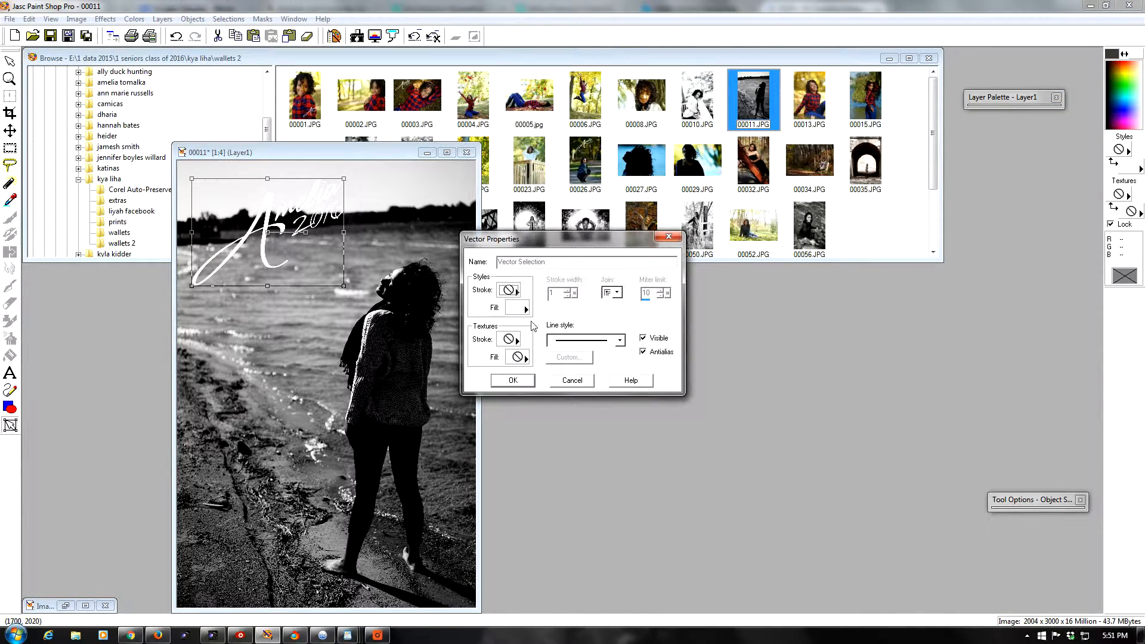
left_click(517, 309)
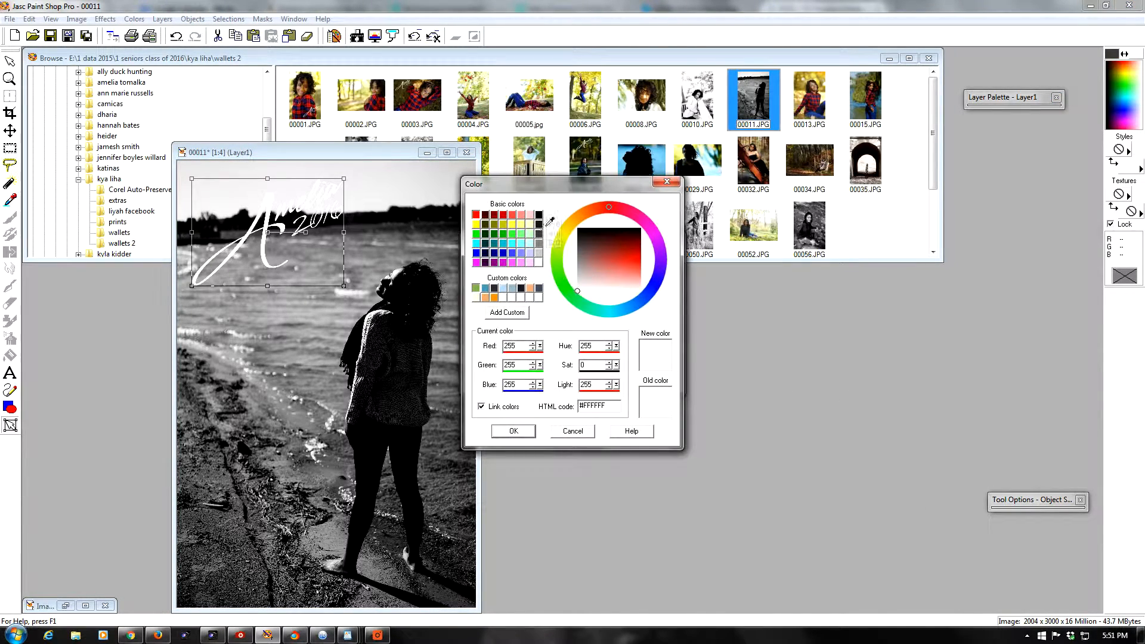
left_click(539, 214)
left_click(514, 432)
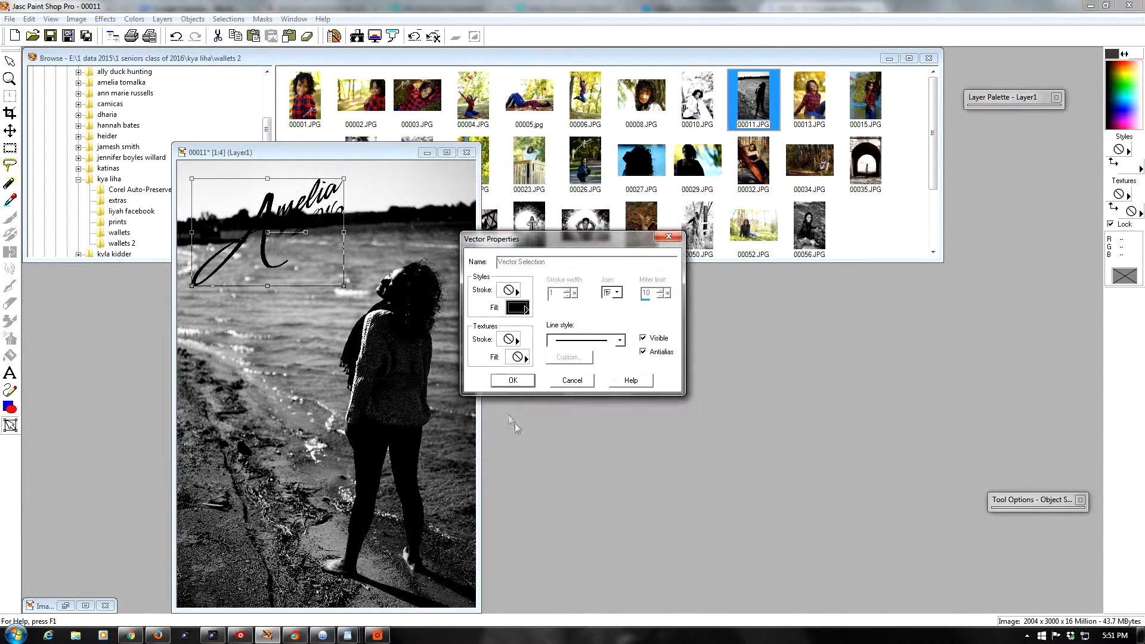
left_click(513, 382)
- Shrink the black lettering, place it over the water beside the subject's head, and save 00011.JPG as a merged image
mouse_move(344, 285)
left_mouse_down()
mouse_move(306, 260)
mouse_move(279, 262)
mouse_move(292, 292)
mouse_move(357, 276)
left_mouse_up()
left_click(49, 36)
left_click(622, 350)
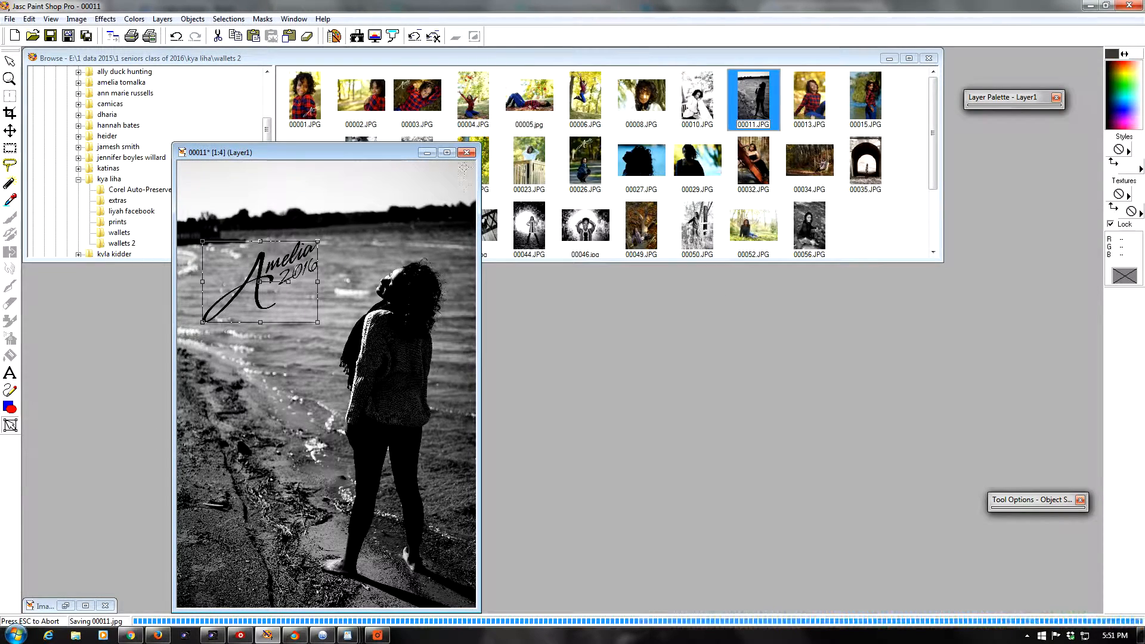
- Open 00013.JPG, paste the copied lettering as a vector selection and place it in the photo's upper-left corner
double_click(809, 96)
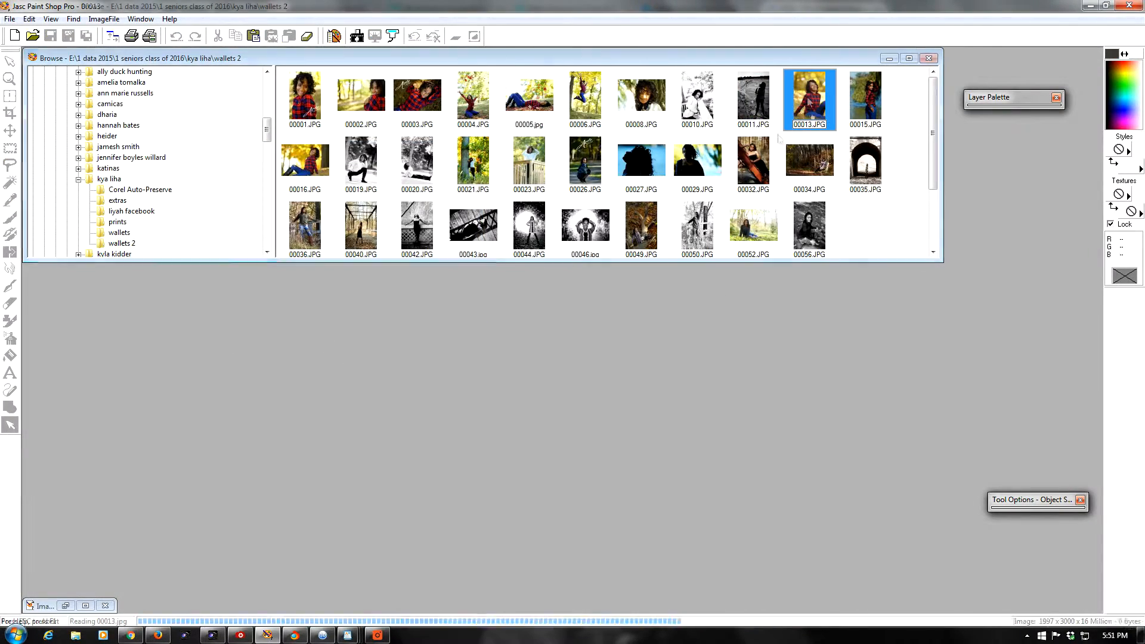
left_click(11, 373)
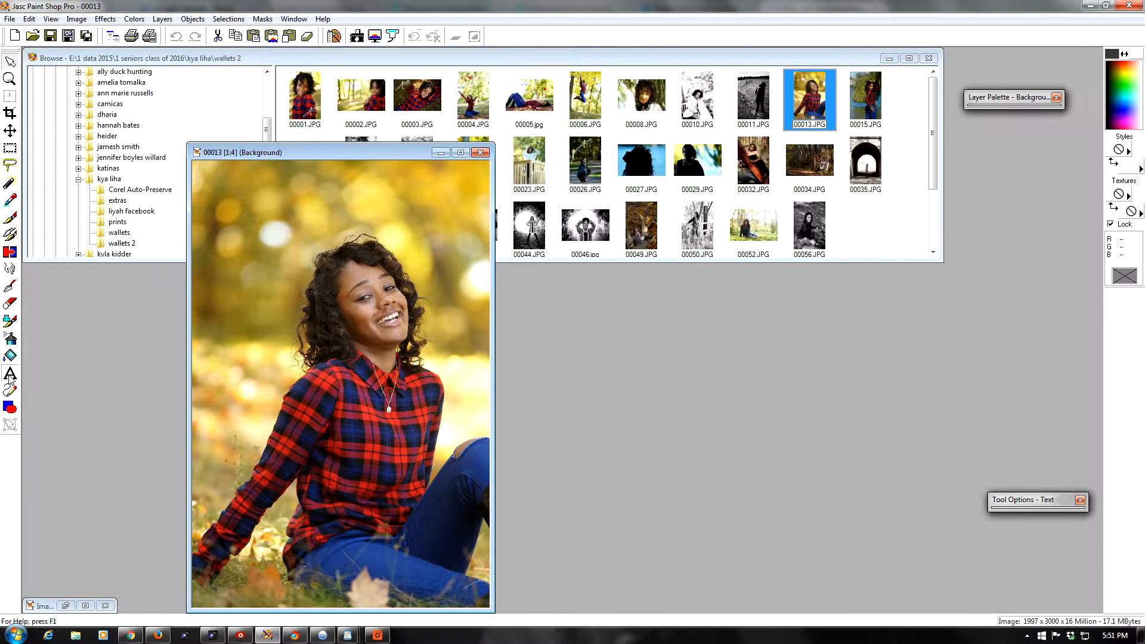
left_click(289, 36)
left_click_drag(348, 391, 284, 231)
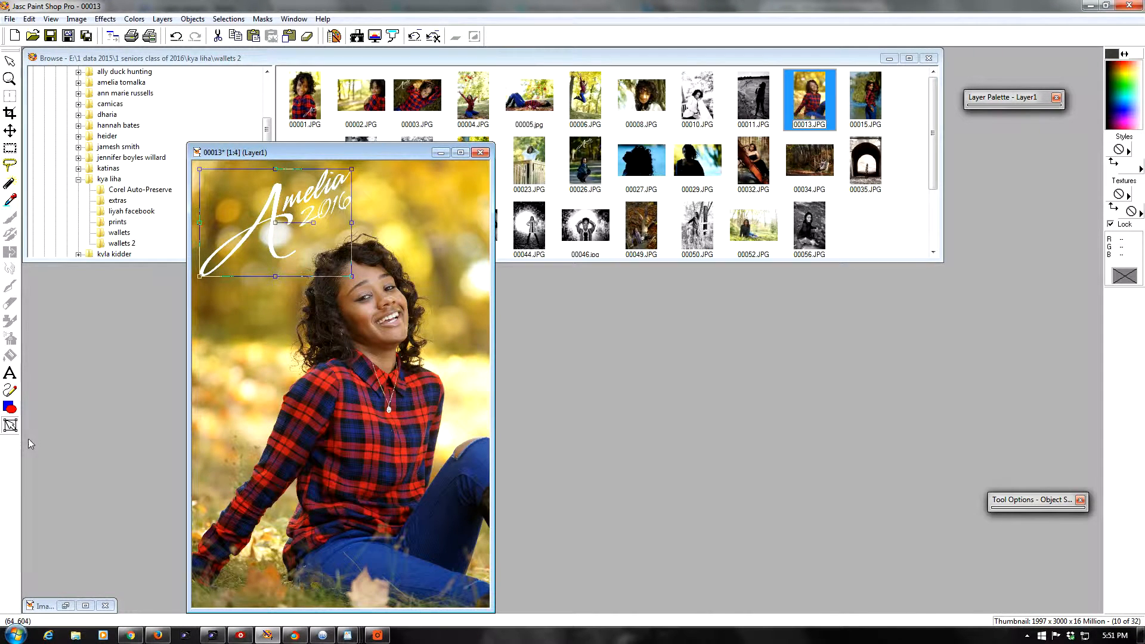
- Select only the large initial A of the lettering and fill it with a red sampled from the plaid shirt
left_click(258, 306)
left_click(280, 240)
mouse_move(1023, 502)
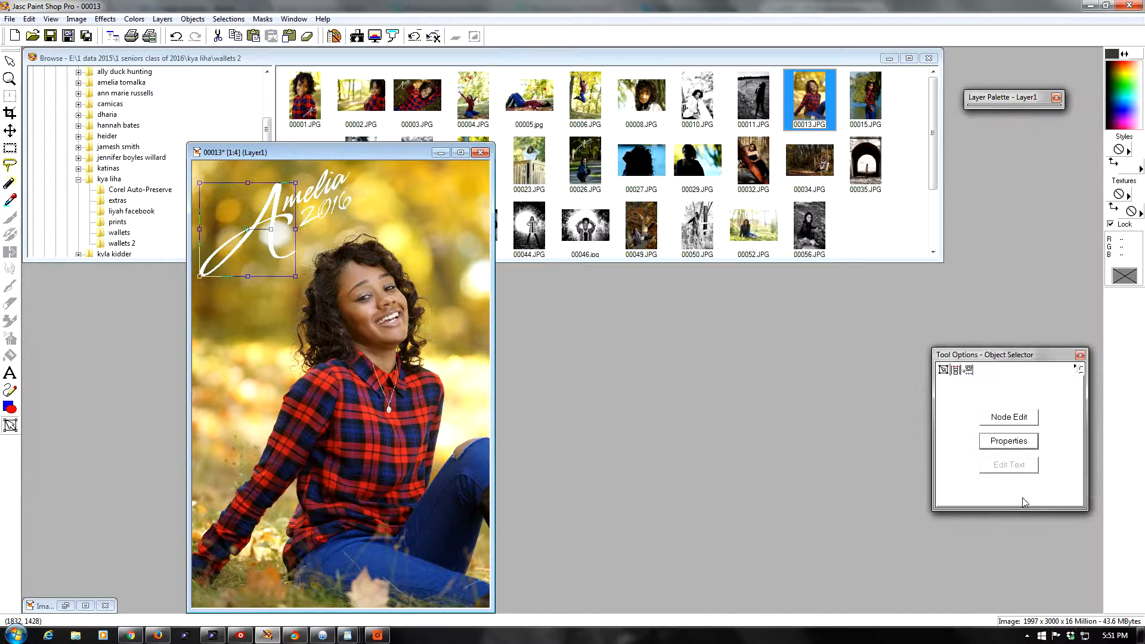
left_click(987, 442)
left_click(516, 310)
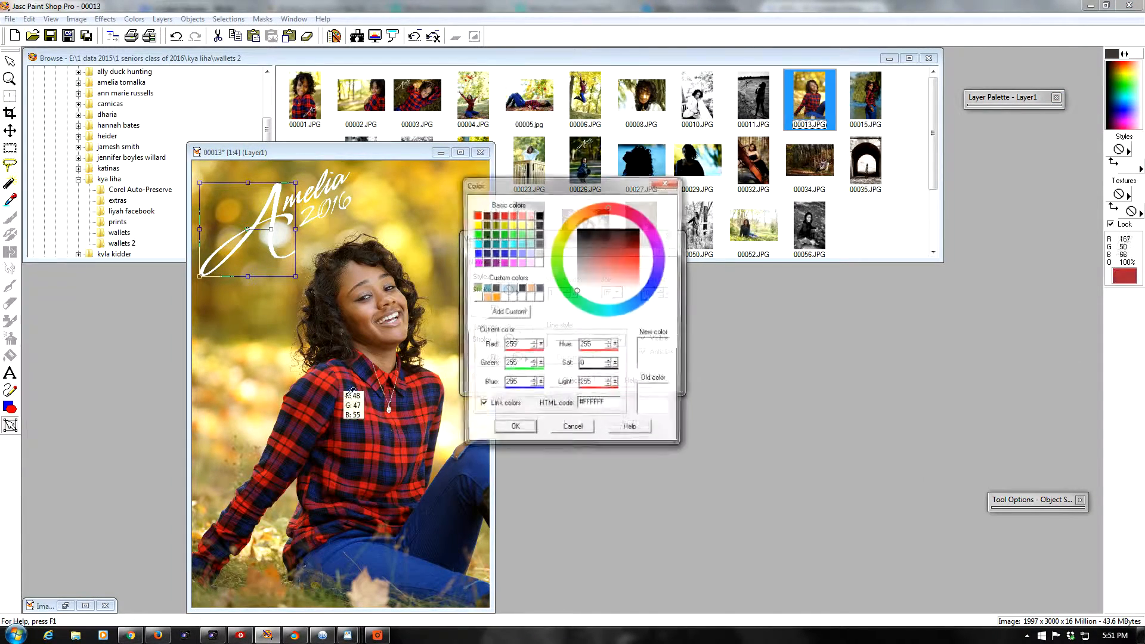
left_click(353, 399)
left_click(515, 425)
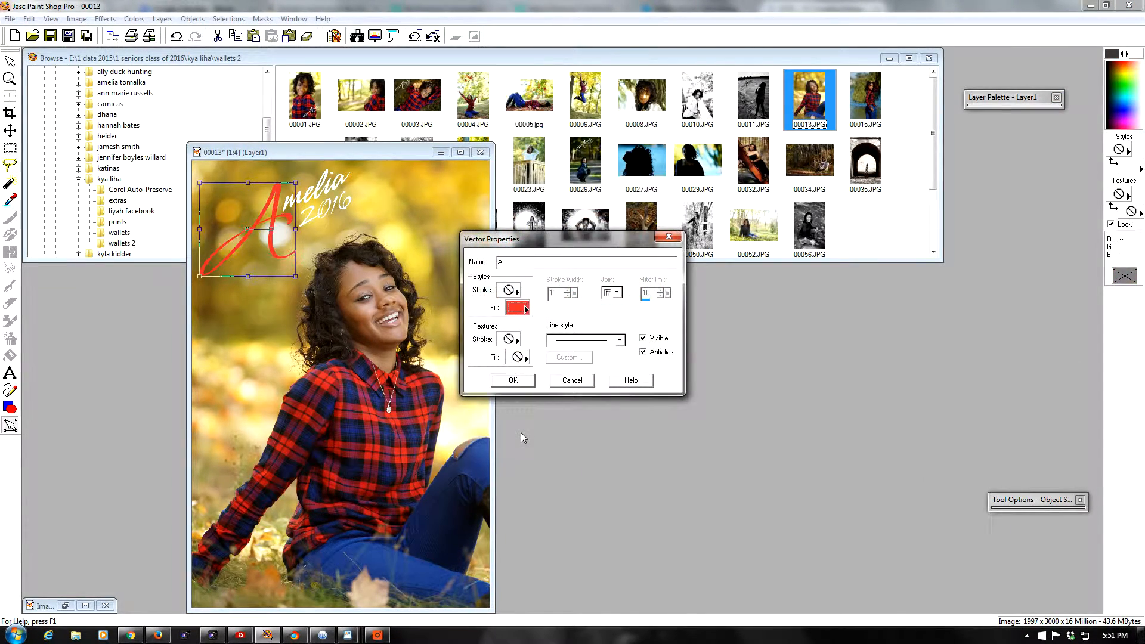
left_click(512, 380)
- Select the 2016 characters together and fill them with blue #36549C sampled from the jeans
left_click_drag(387, 238, 297, 194)
mouse_move(1052, 509)
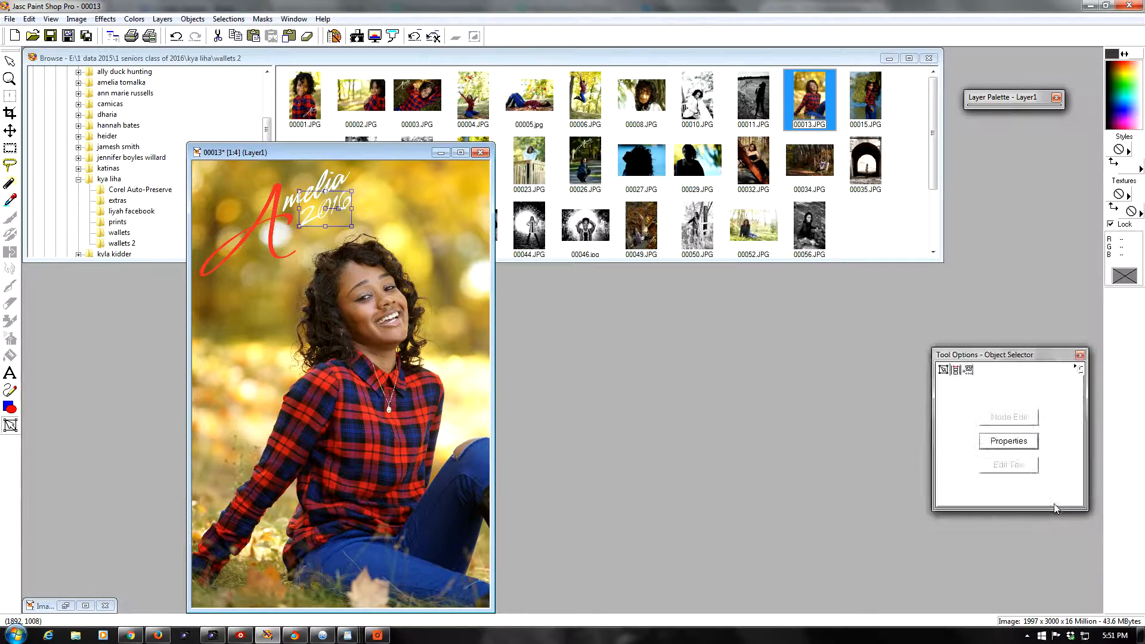
left_click(1009, 441)
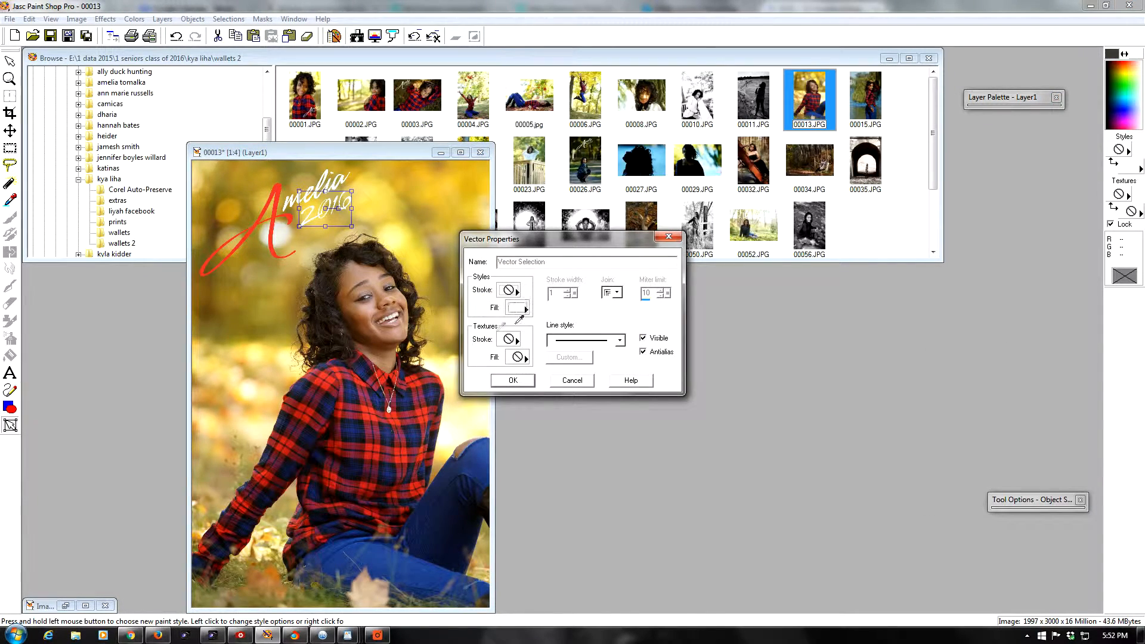
left_click(517, 310)
left_click(377, 558)
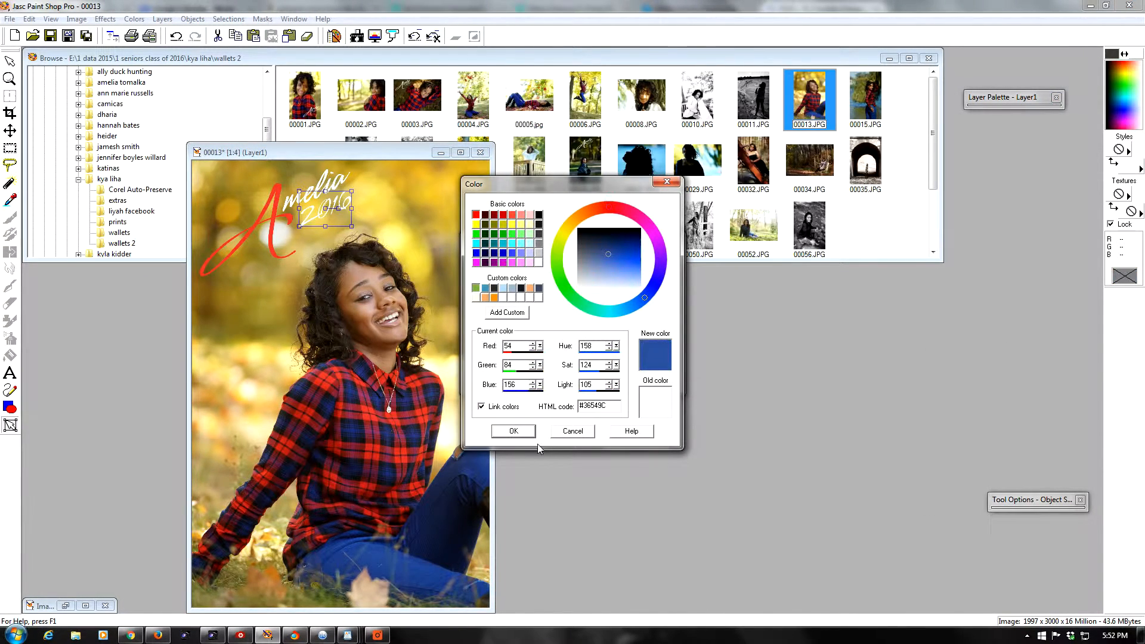
left_click(534, 431)
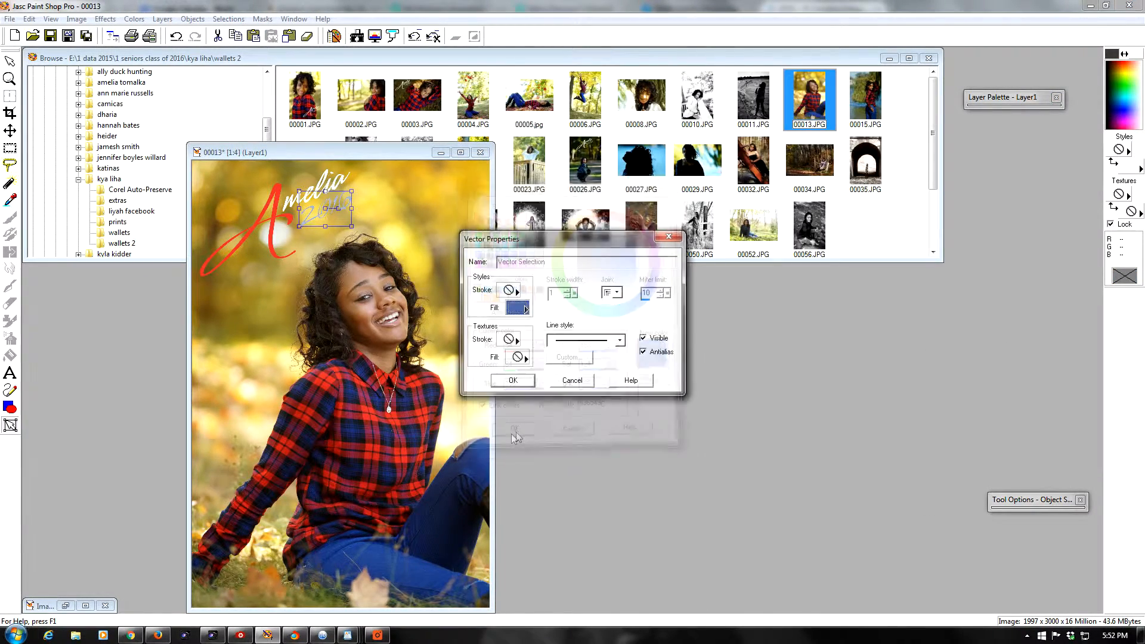
left_click(507, 376)
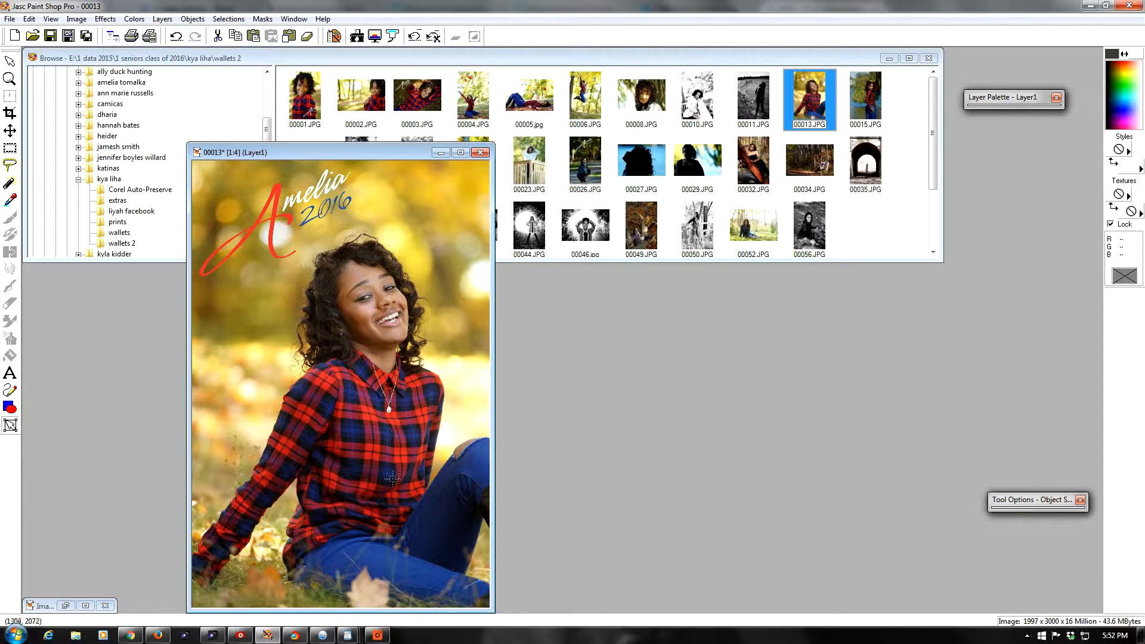
- Save 00013.JPG with the red, white and blue lettering as a merged image and close it
left_click(50, 36)
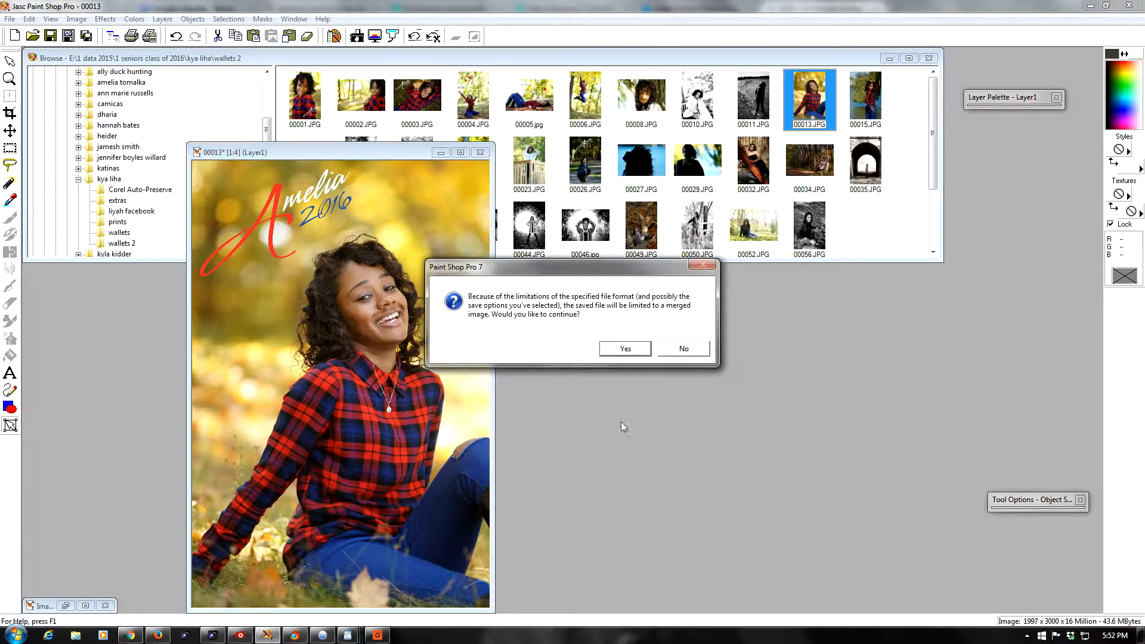
left_click(625, 348)
left_click(480, 153)
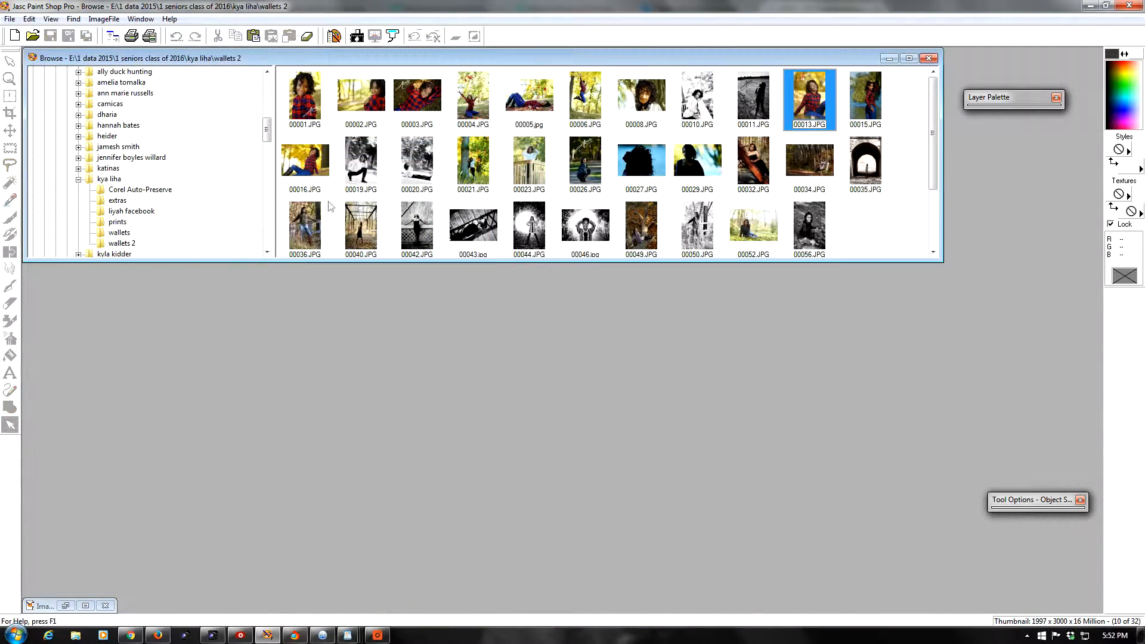
- Open 00044.JPG, 00049.JPG and 00042.JPG one after another to check them for lettering space, closing each without changes
double_click(523, 242)
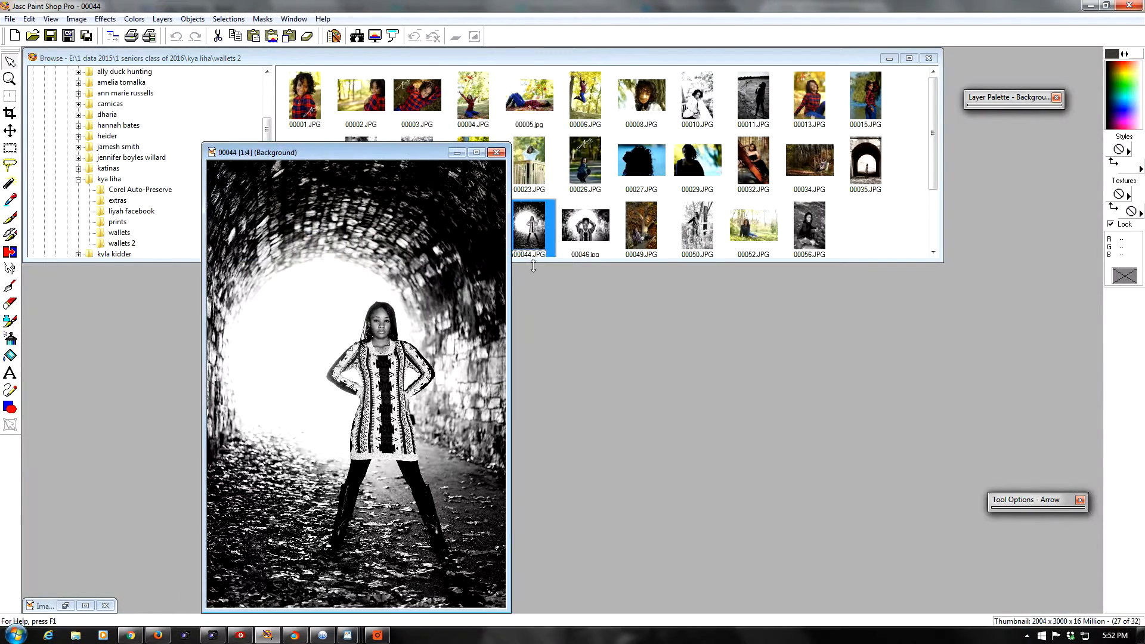
left_click(497, 152)
double_click(641, 227)
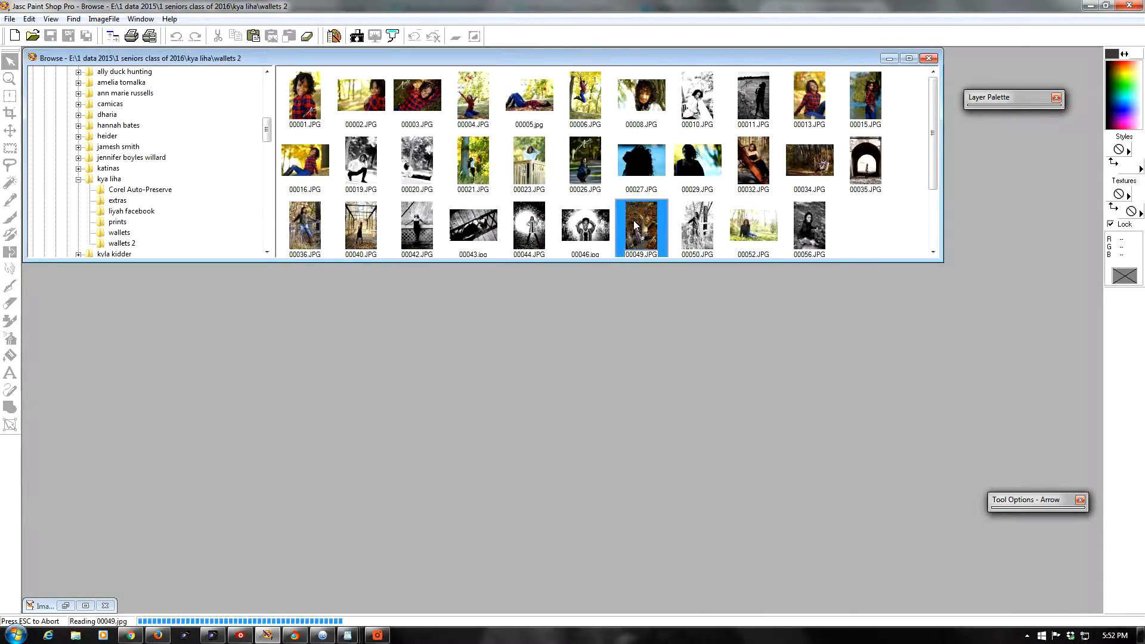
left_click(317, 58)
double_click(417, 226)
left_click(332, 73)
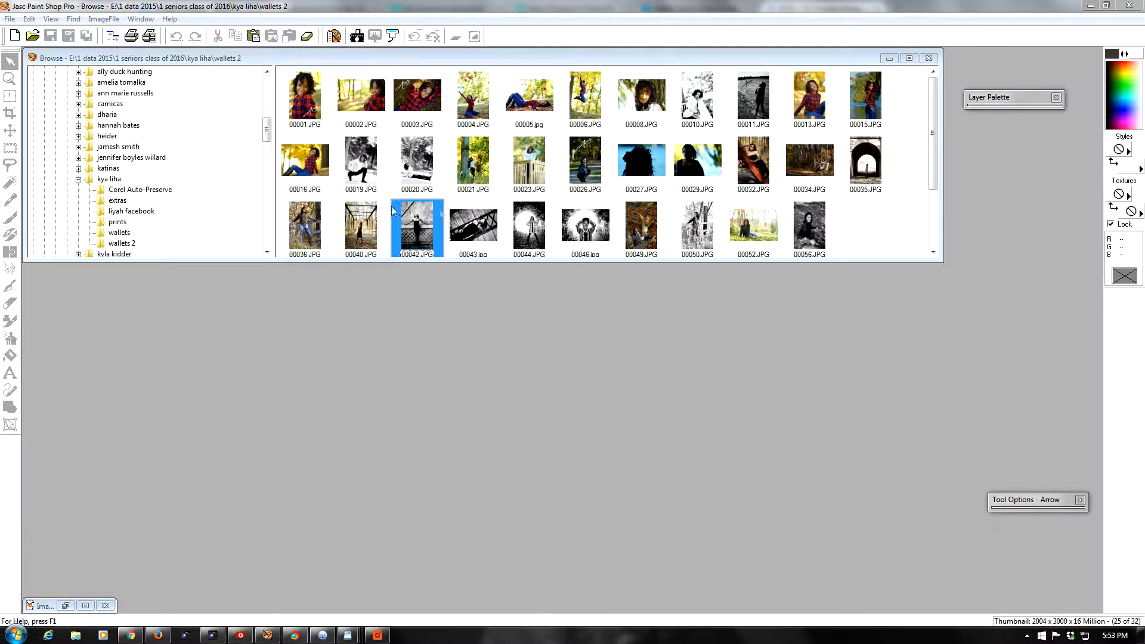
- Open 00019.JPG, paste the copied lettering as a vector selection and place it above the subject's head near the upper edge
double_click(361, 160)
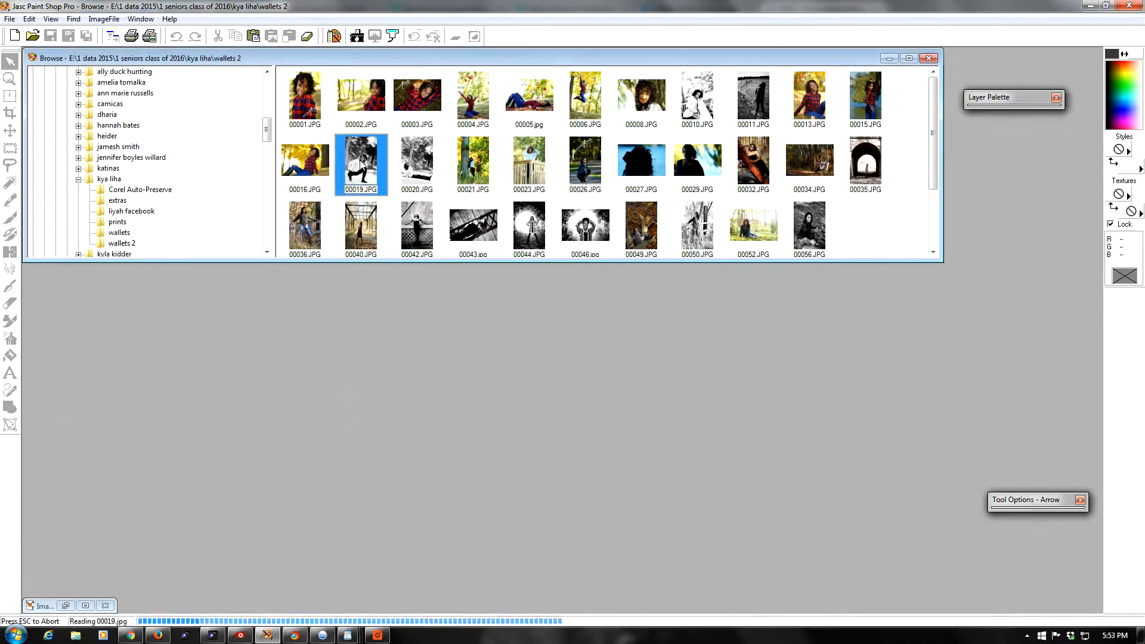
left_click(288, 37)
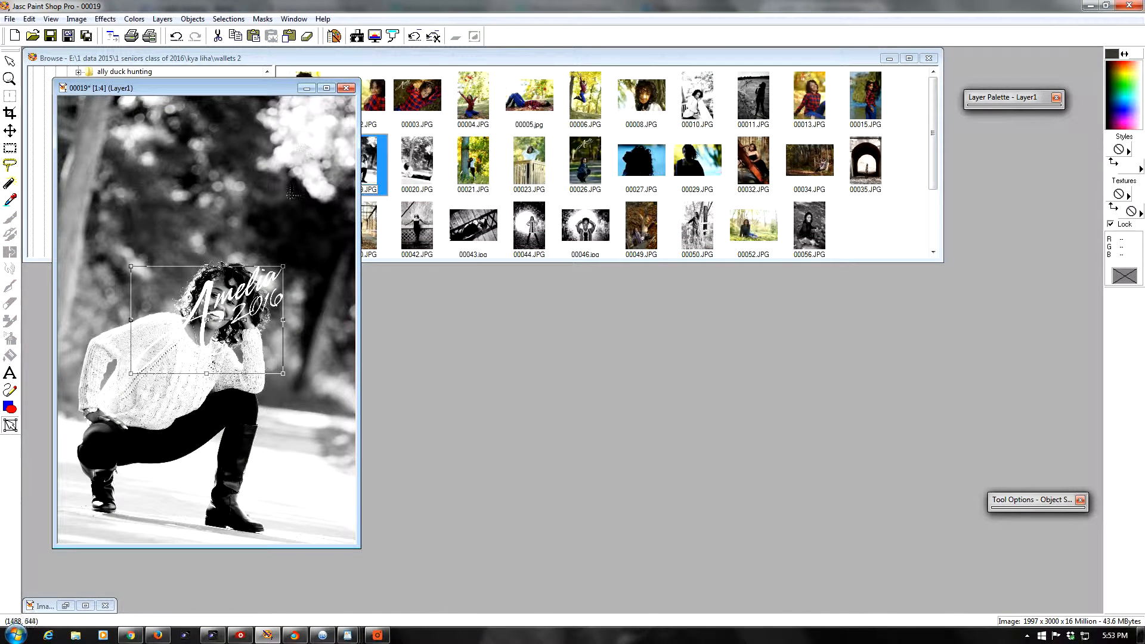
left_click_drag(215, 329, 208, 173)
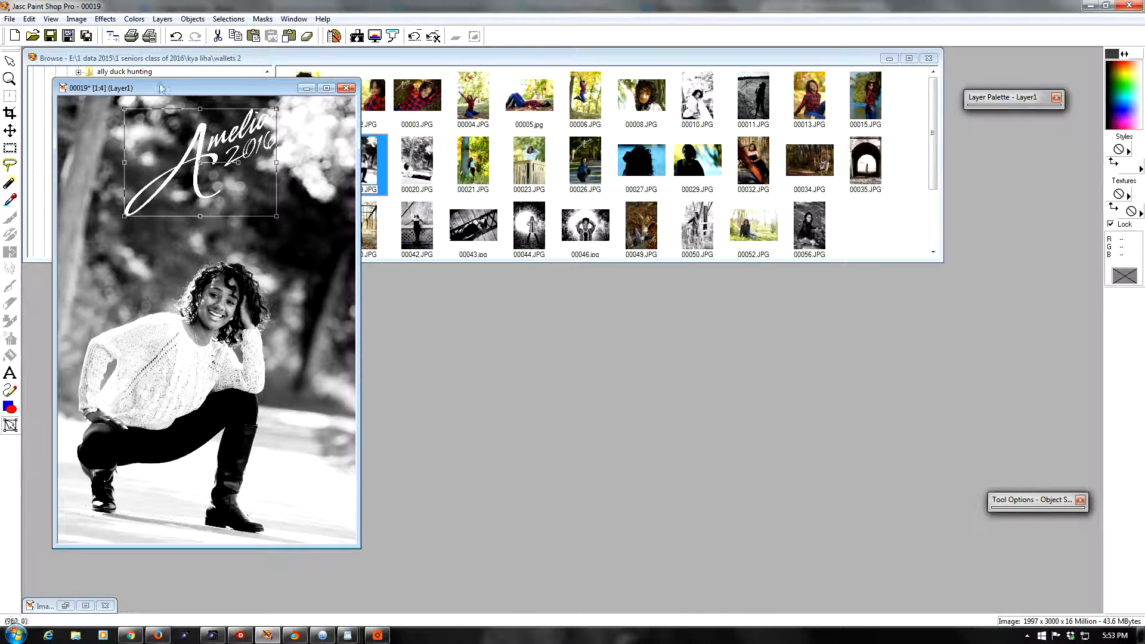
- Save 00019.JPG with the added lettering as a merged image and close it
left_click(50, 36)
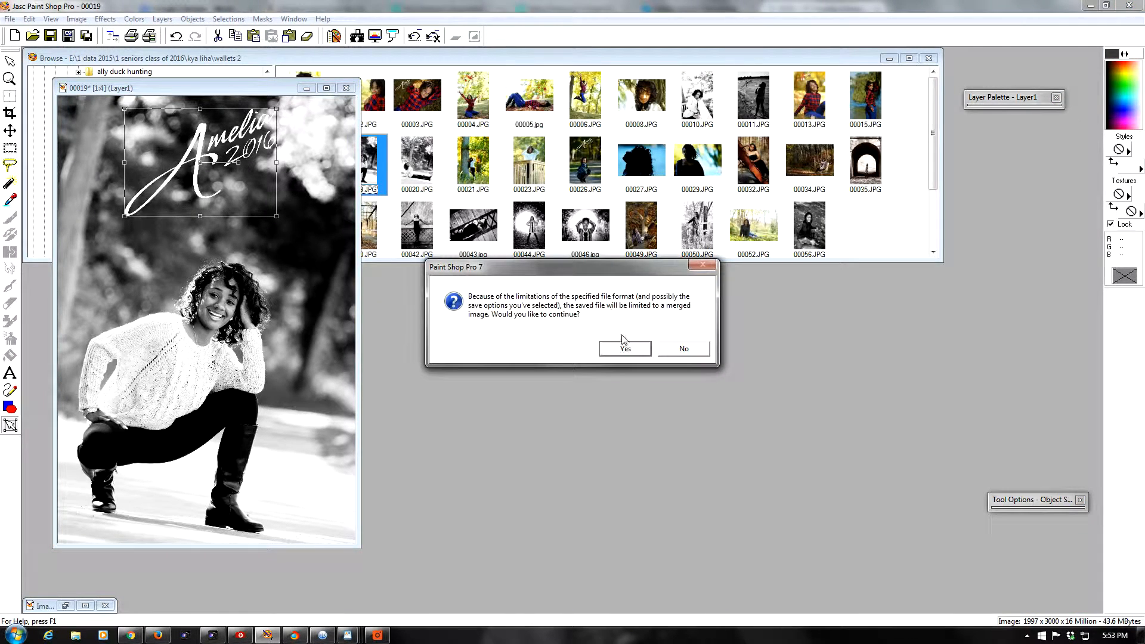
left_click(623, 346)
left_click(345, 88)
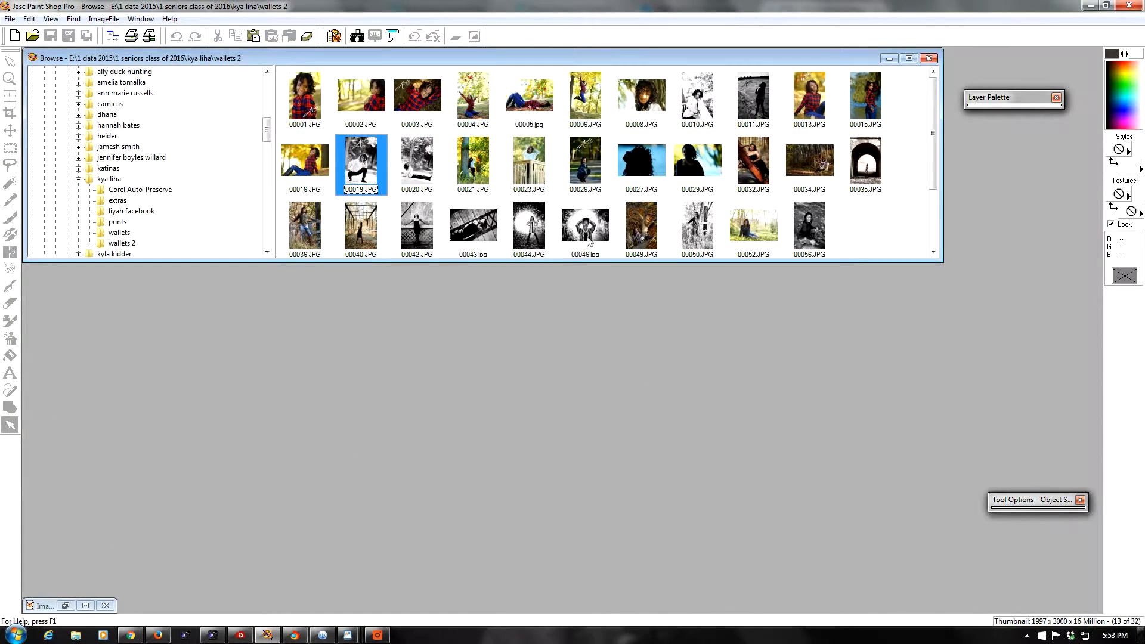
- Open 00029.JPG, paste the copied lettering as a vector selection, shrink it and place it over the pale background at the photo's lower right
double_click(699, 162)
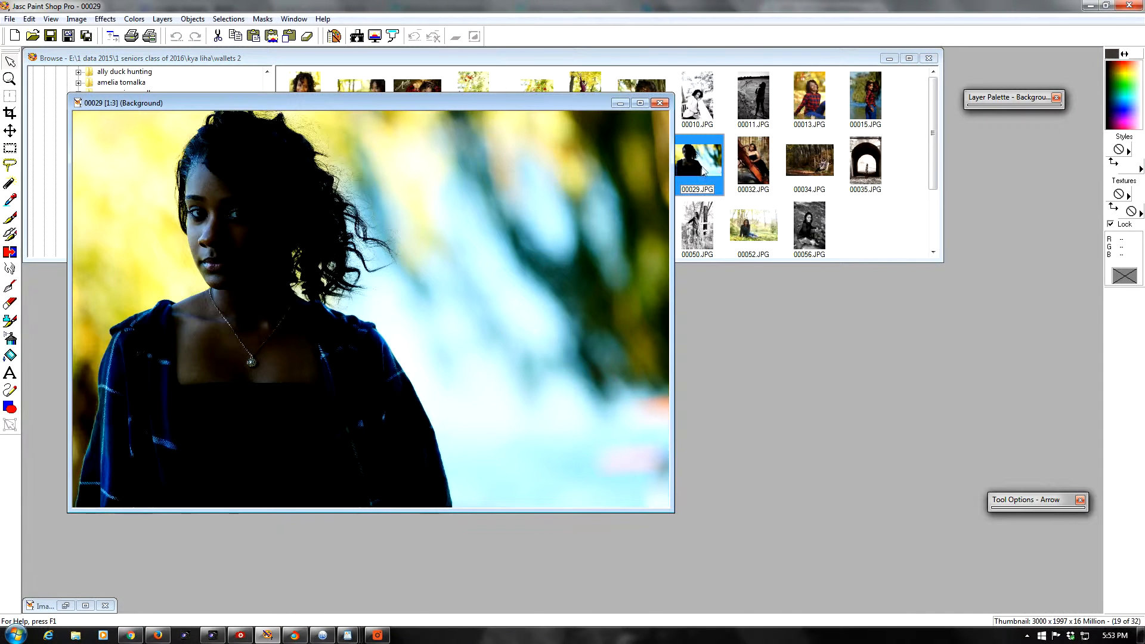
left_click(289, 36)
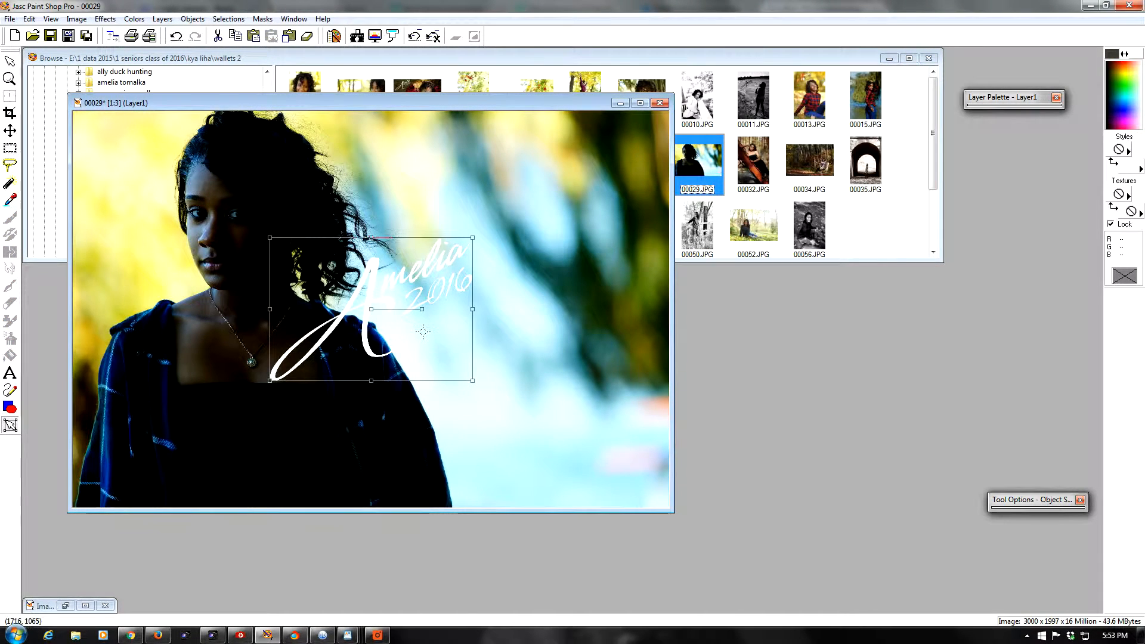
left_click_drag(379, 316, 521, 417)
left_click_drag(435, 349, 483, 374)
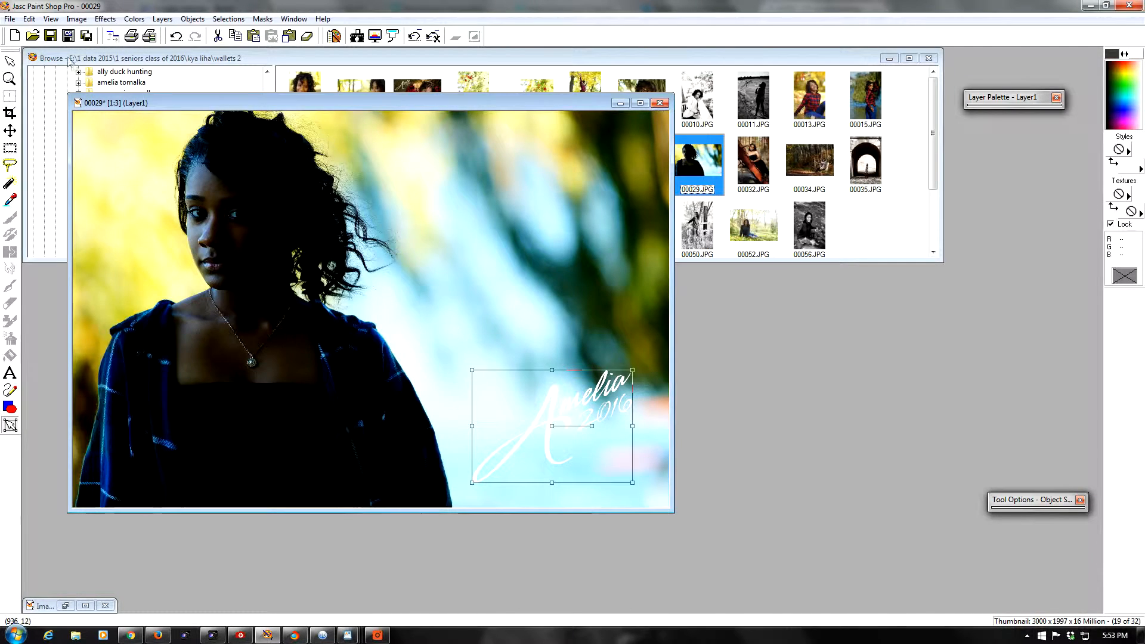
- Save 00029.JPG with the added lettering as a merged image and close it
left_click(51, 37)
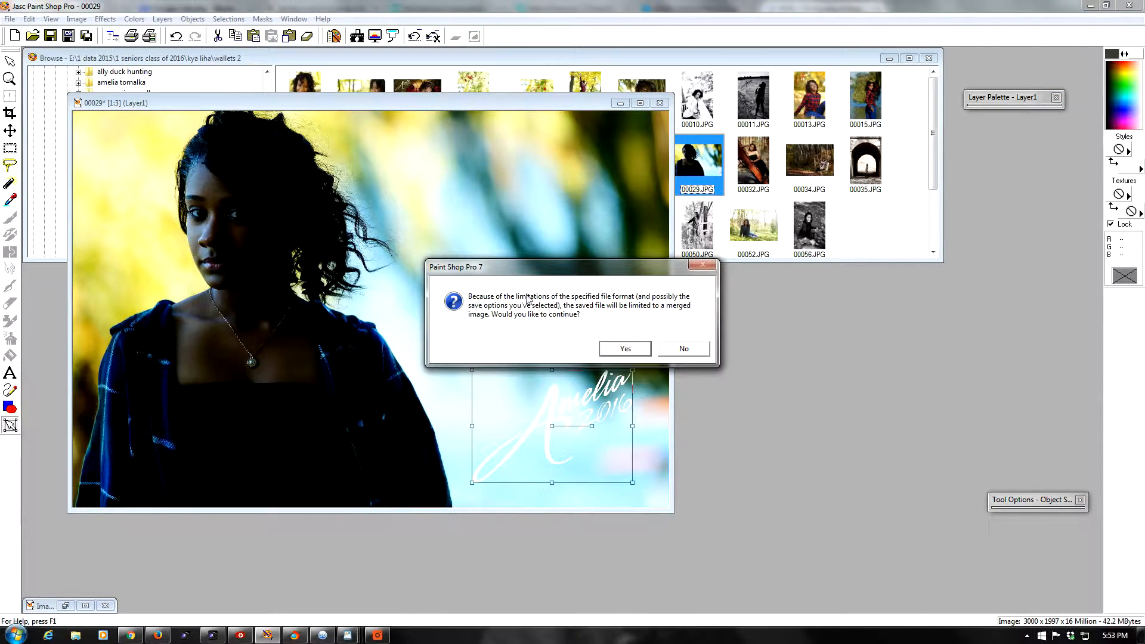
left_click(625, 349)
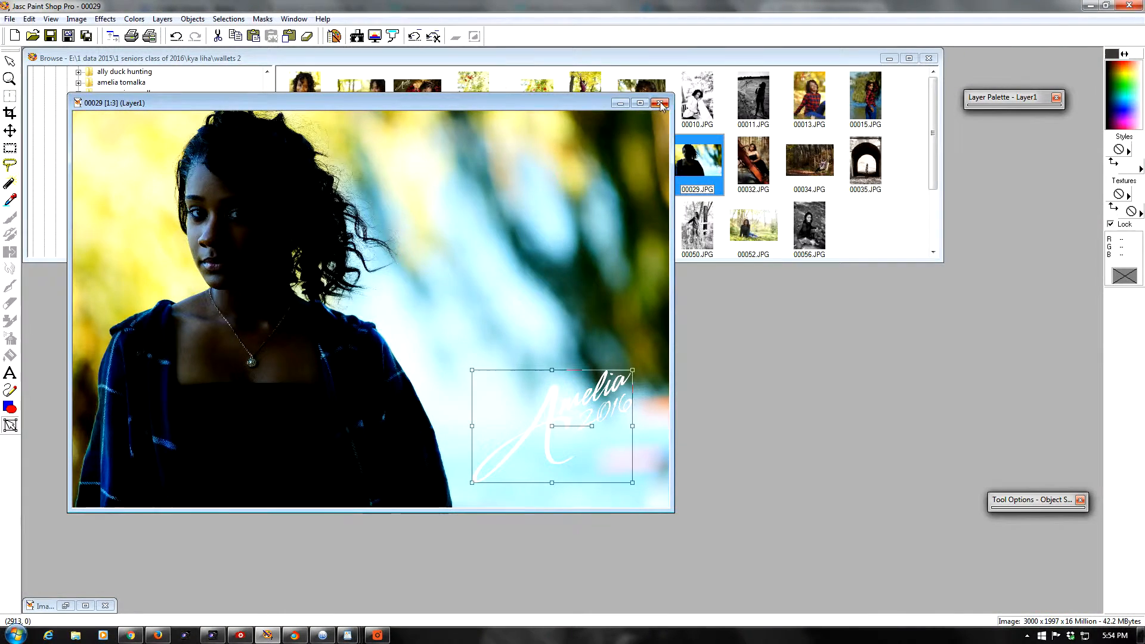
left_click(660, 103)
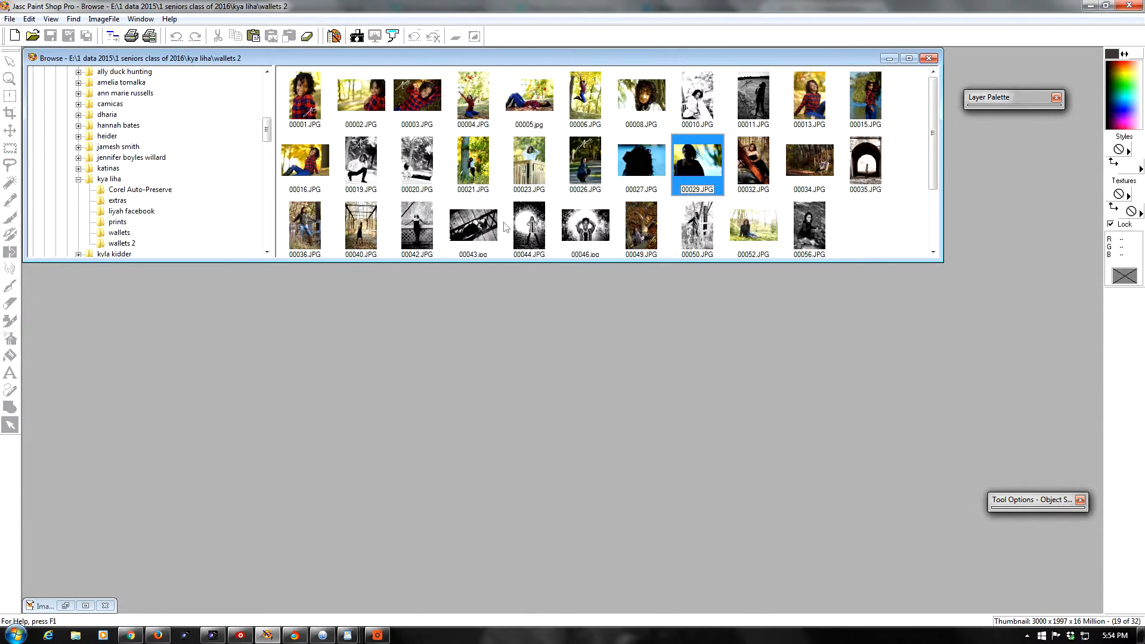
- Open 00015.JPG, paste the copied lettering as a vector selection and place it in the photo's upper-left corner above the subject
double_click(876, 98)
left_click(289, 39)
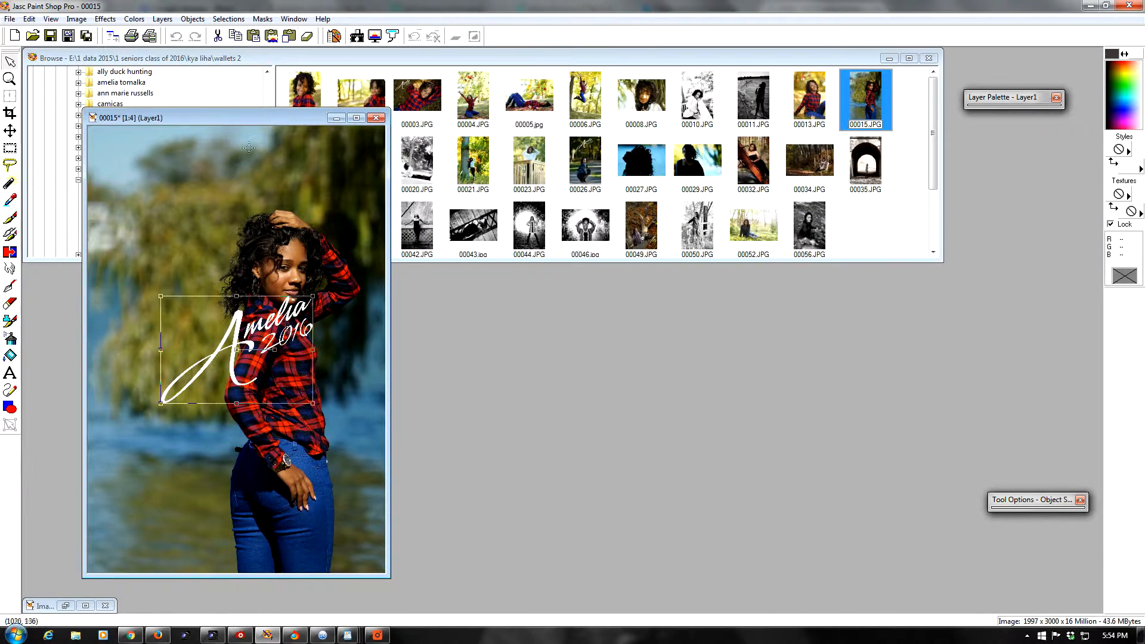
left_click_drag(247, 358, 188, 204)
- Save 00015.JPG with the added lettering as a merged image and close it
left_click(50, 35)
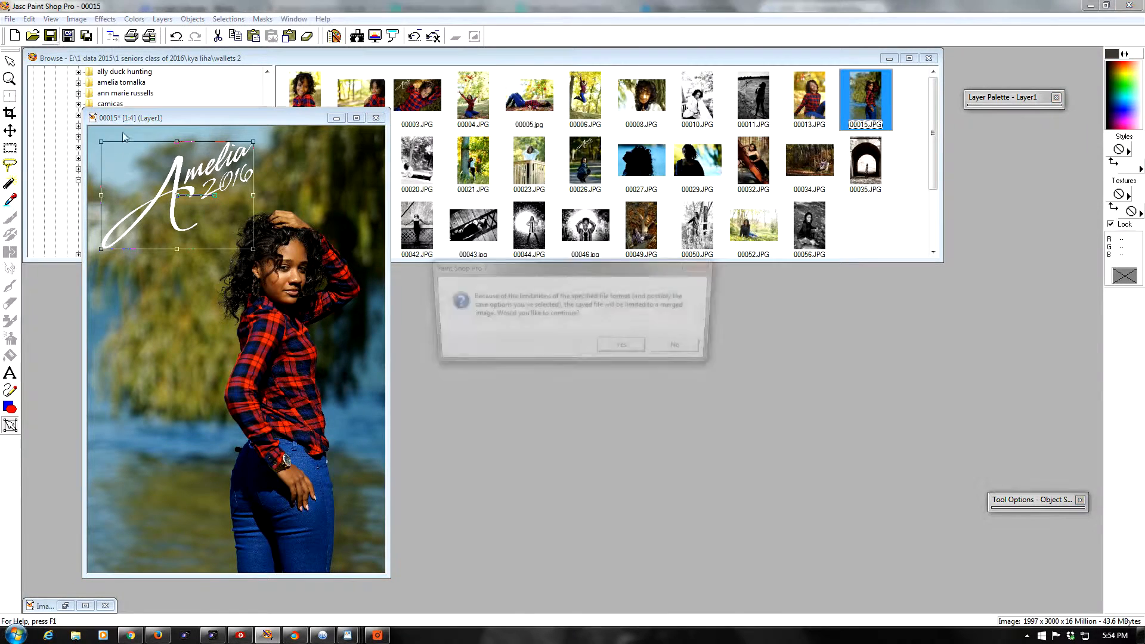
left_click(617, 351)
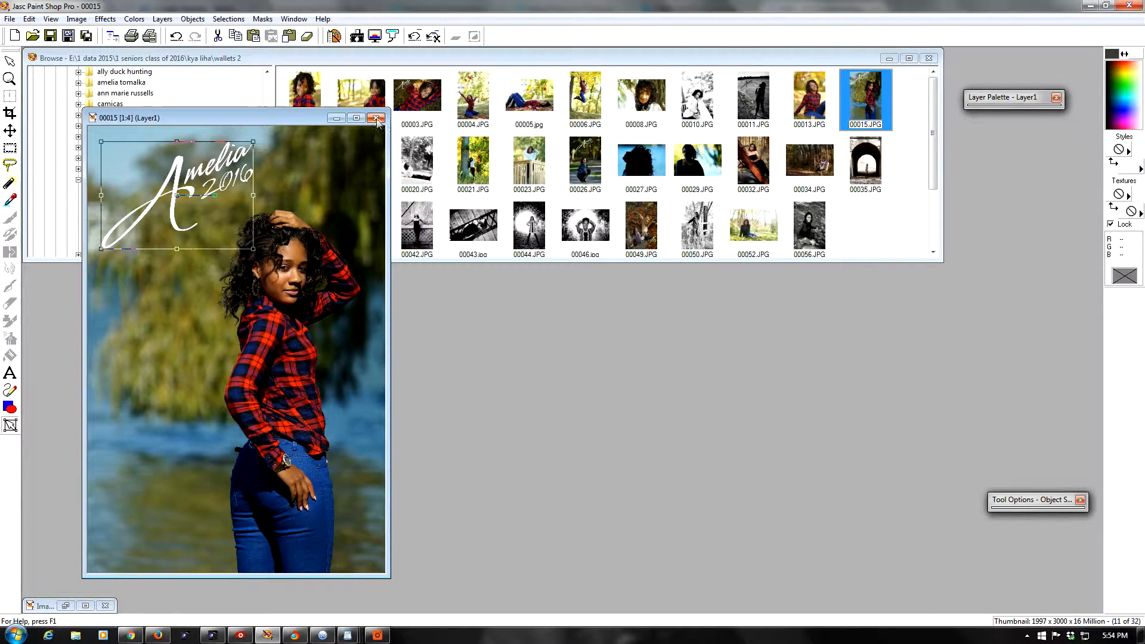
left_click(376, 118)
- Open 00036.JPG and 00004.JPG in turn to check them for lettering space, closing each without changes
left_click_drag(929, 132, 912, 81)
double_click(297, 241)
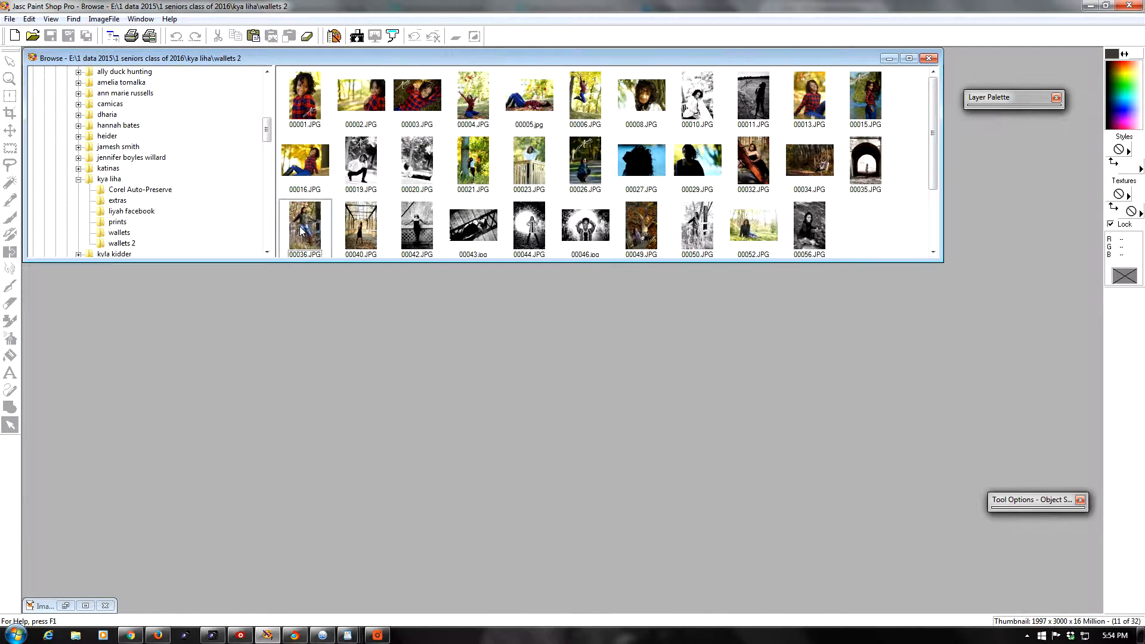
left_click(391, 134)
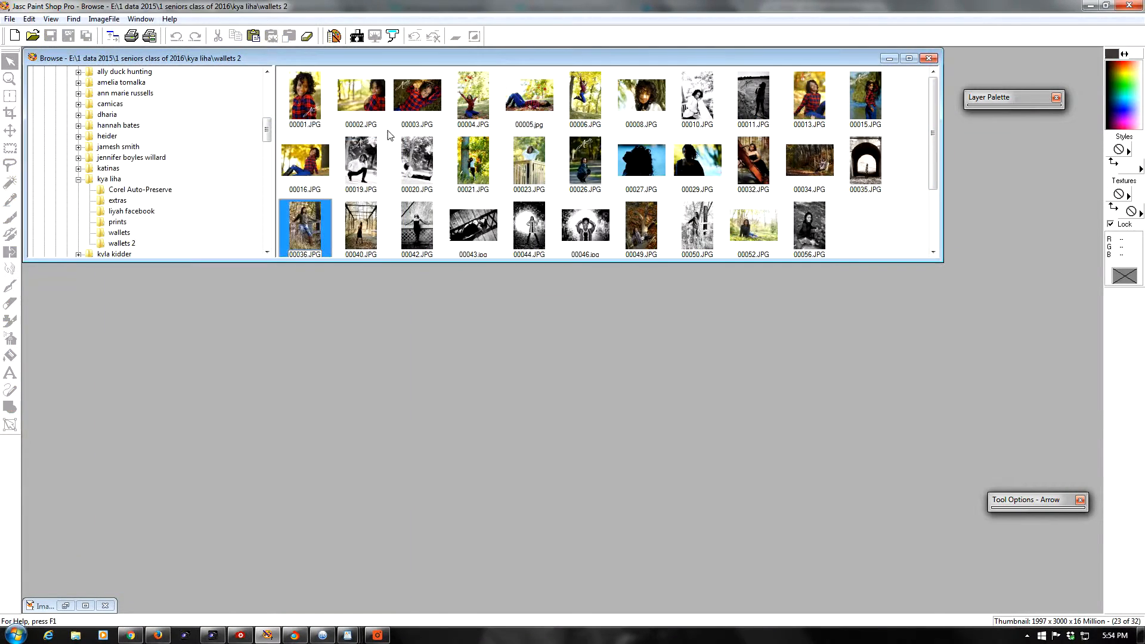
double_click(473, 96)
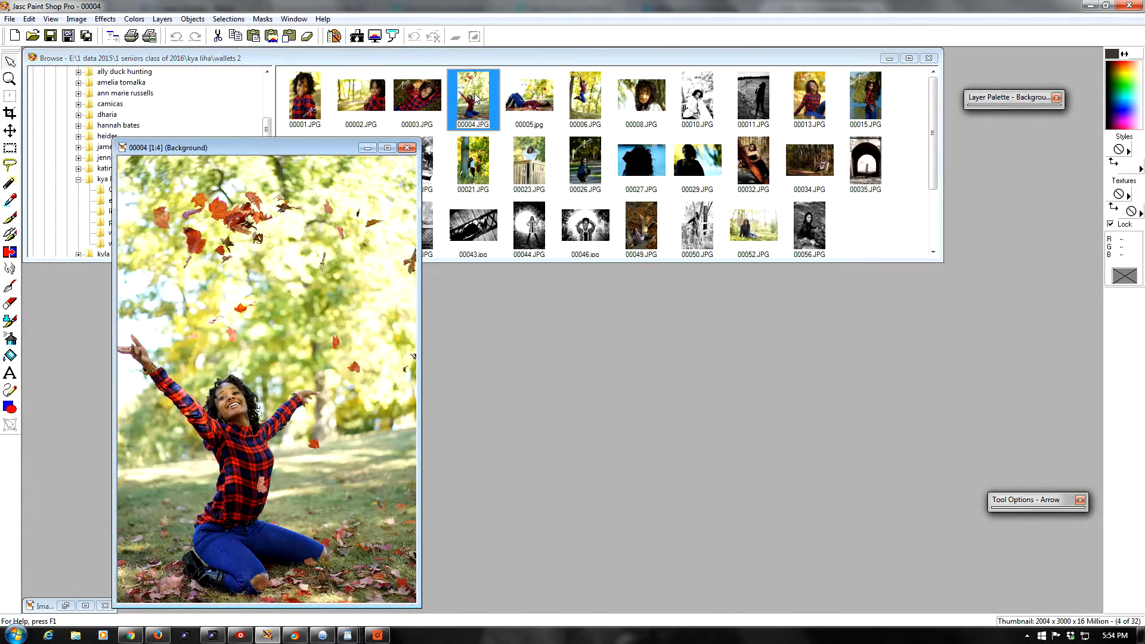
left_click(408, 148)
- Open 00006.JPG, paste the copied lettering as a vector selection and place it below the jumping subject at the photo's lower right
double_click(582, 105)
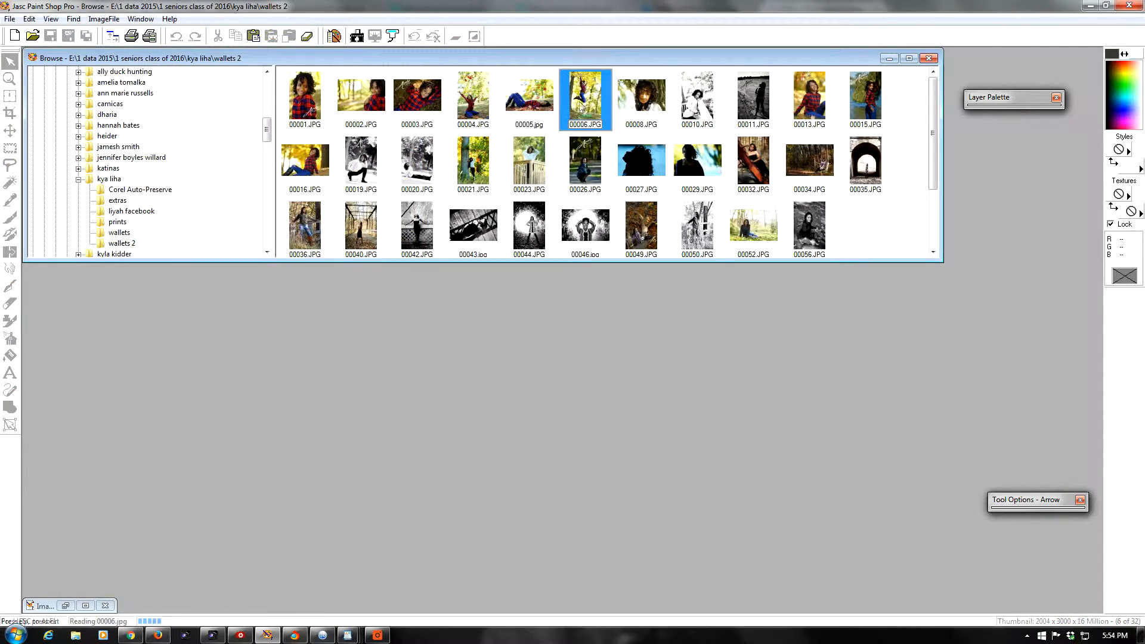
left_click(289, 36)
left_click_drag(291, 394, 344, 545)
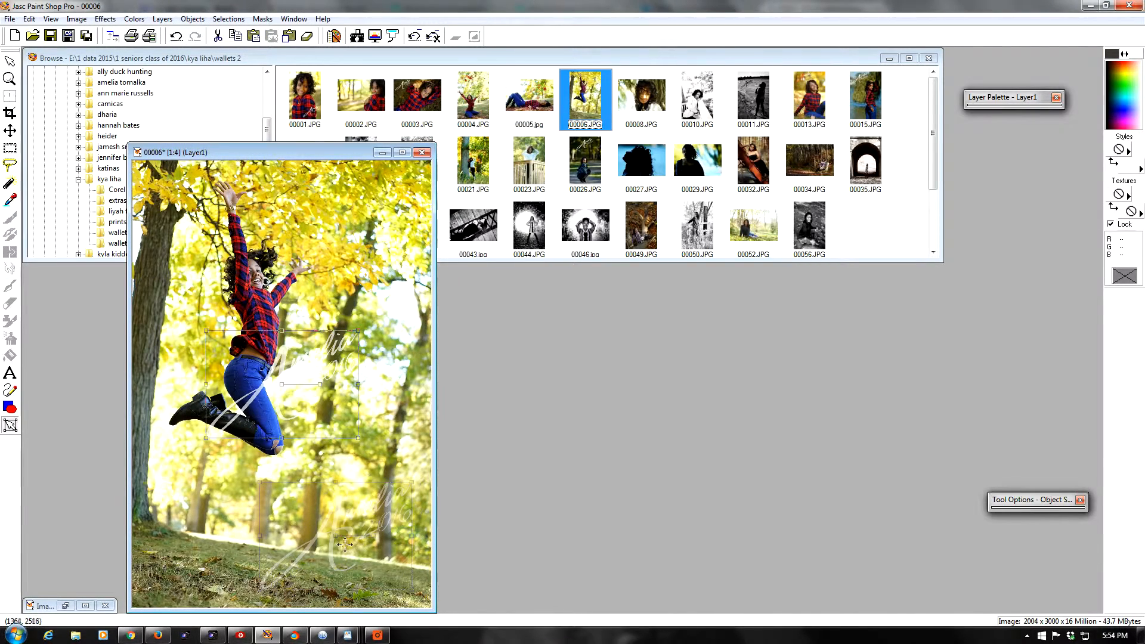
- Convert the lettering layer to raster and apply a black drop shadow with offsets 7 and 7, opacity 40 and blur 15
mouse_move(994, 105)
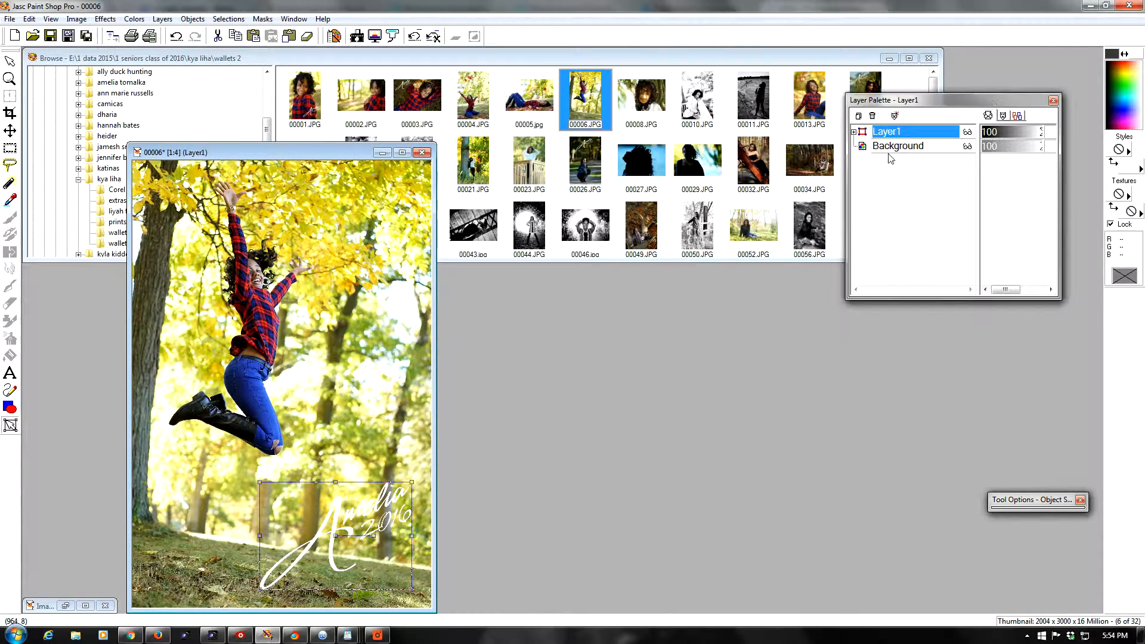
right_click(894, 133)
left_click(900, 273)
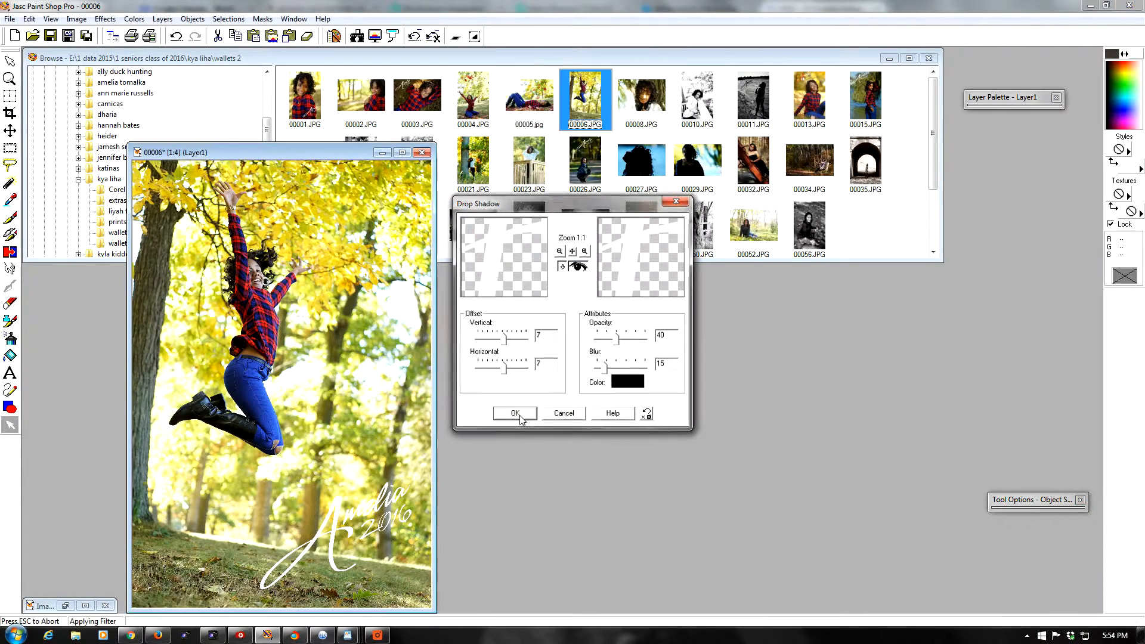
left_click(516, 413)
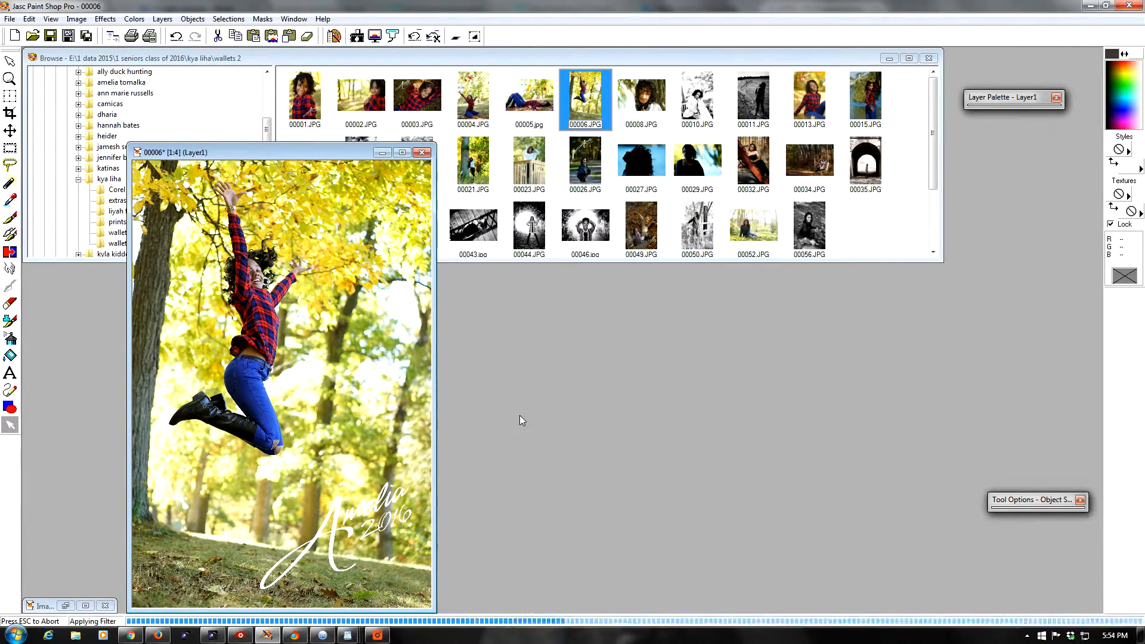
- Save 00006.JPG with the shadowed lettering as a merged image and close it
left_click(50, 36)
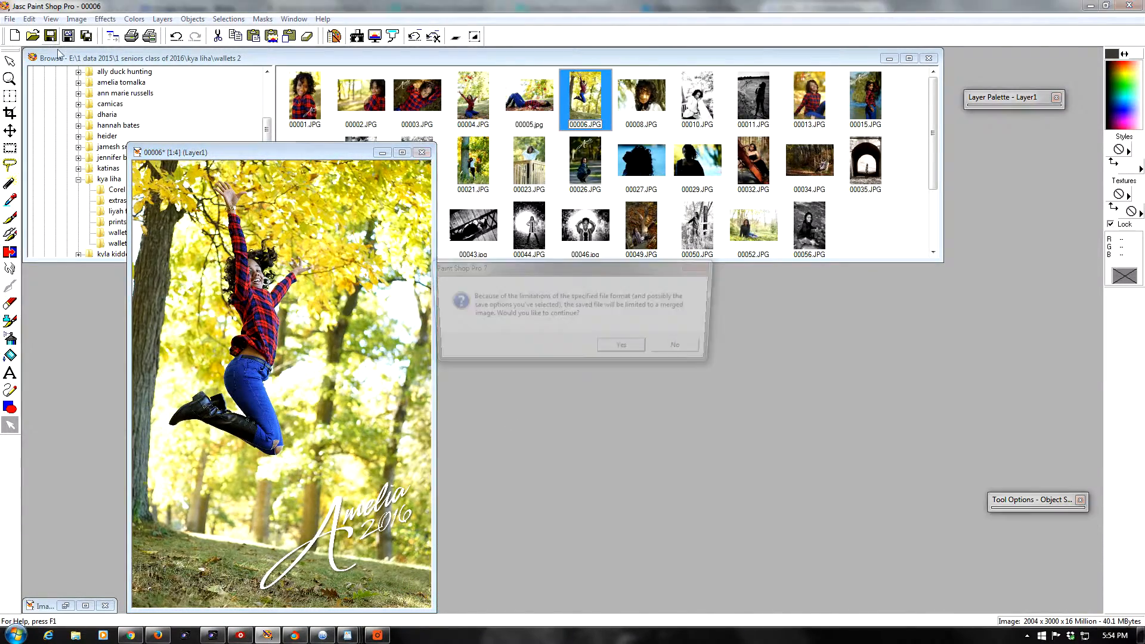
left_click(619, 348)
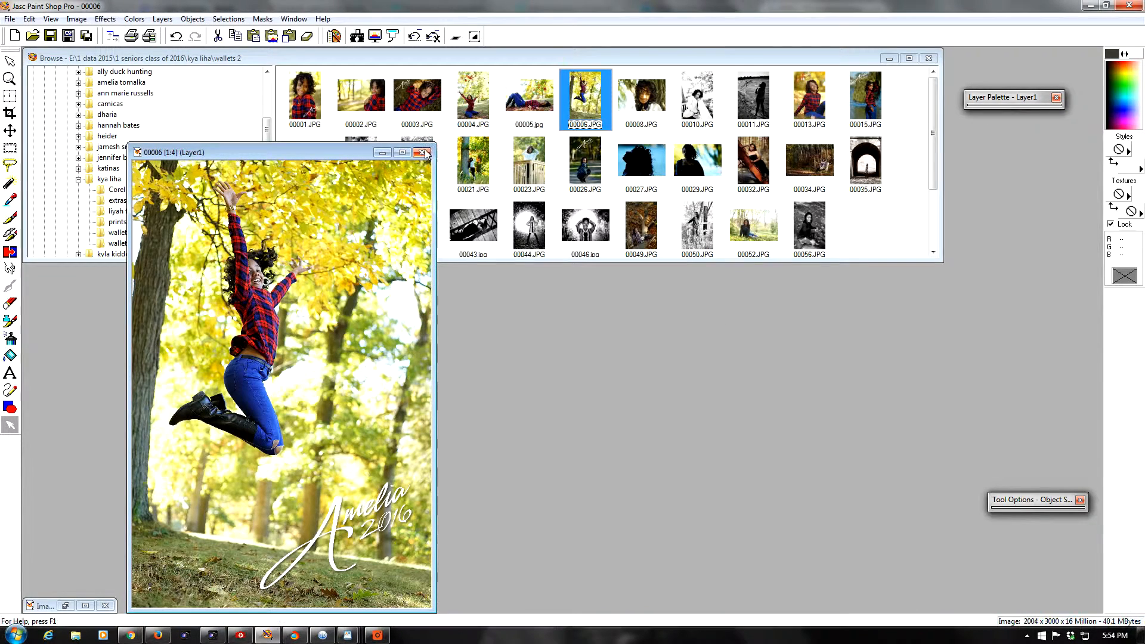
left_click(423, 153)
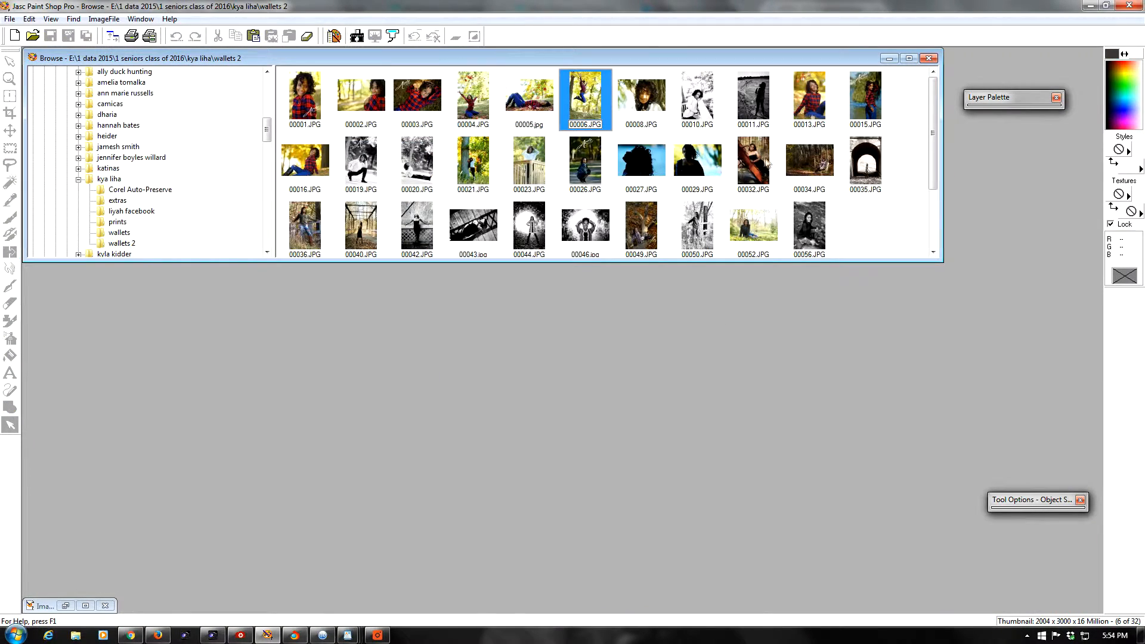
- Open 00032.JPG, 00016.JPG and 00035.JPG one after another to check them for lettering space, closing each without changes
double_click(768, 163)
left_click(436, 152)
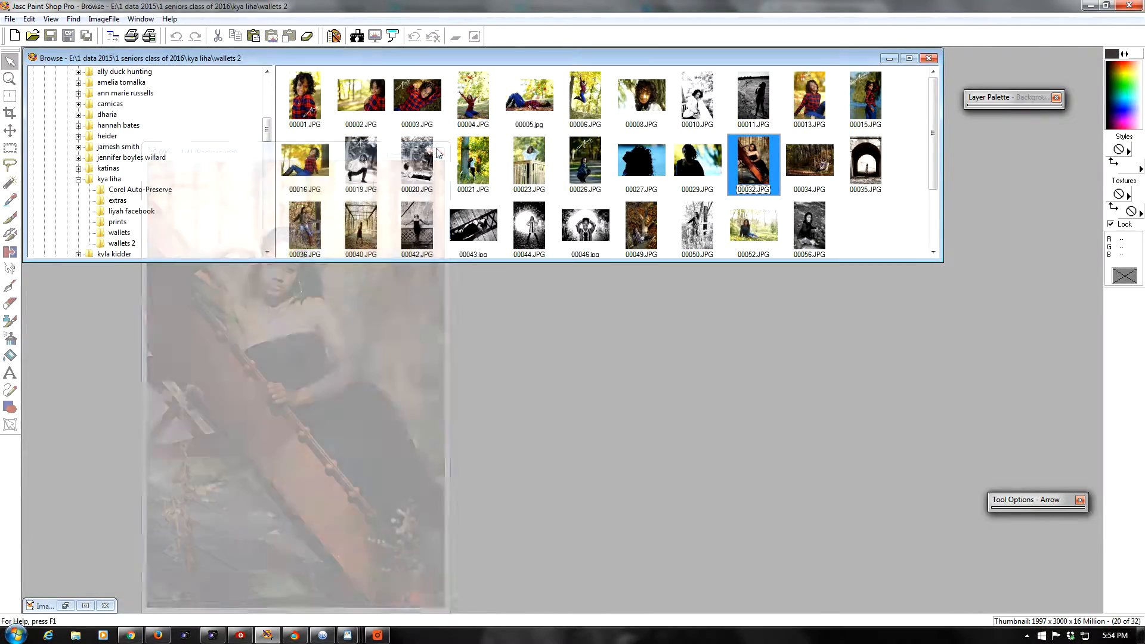
double_click(325, 160)
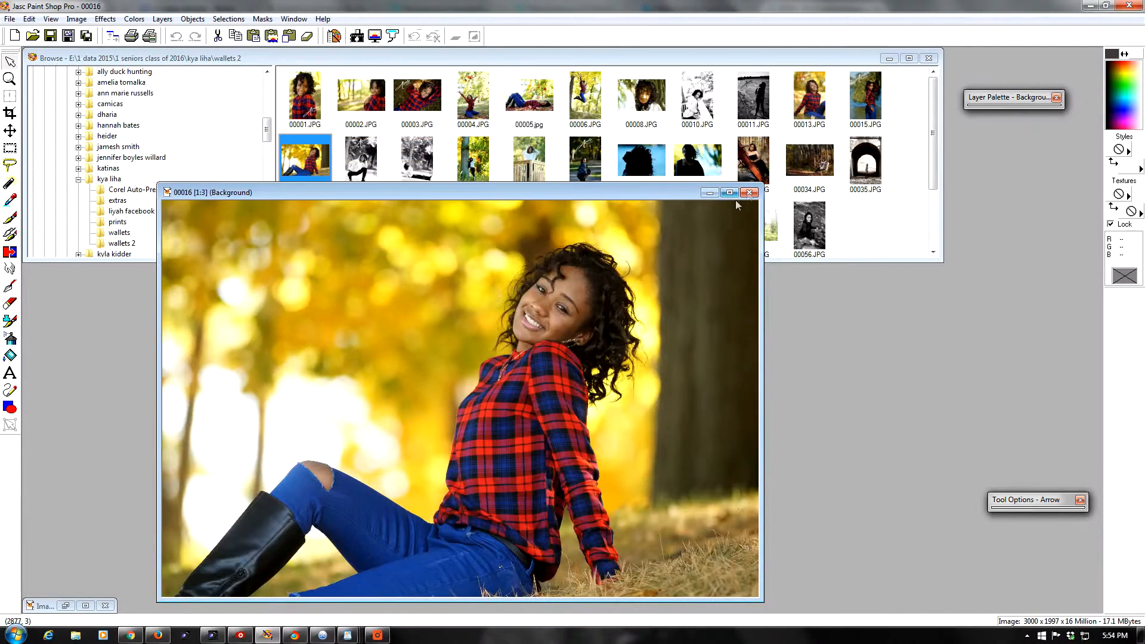
left_click(749, 192)
double_click(841, 185)
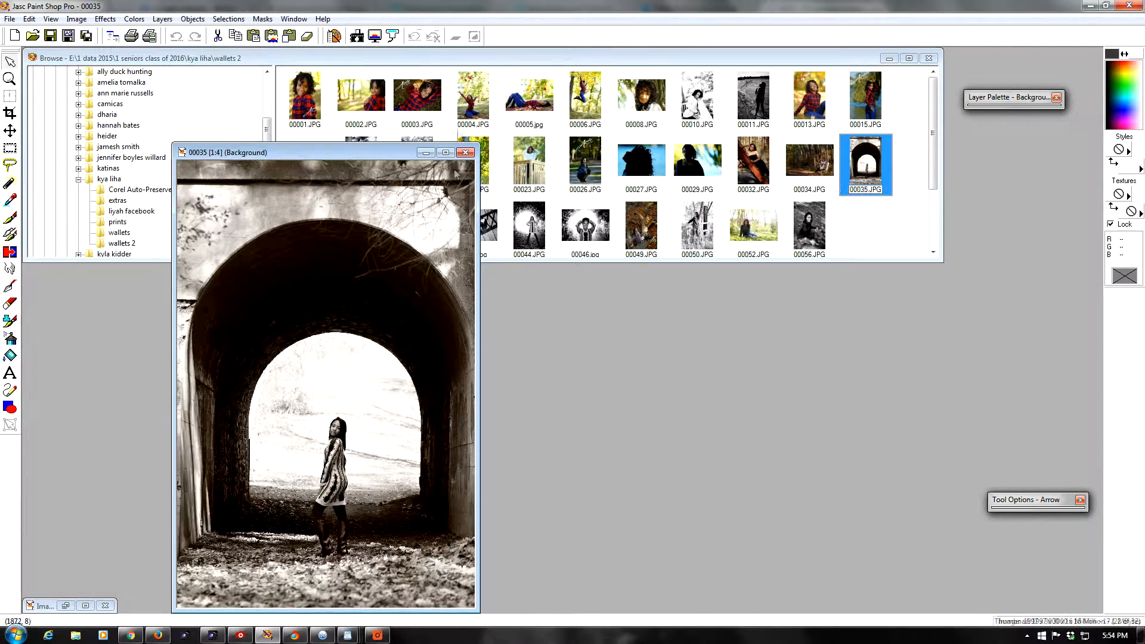
left_click(465, 152)
- Open 00043.jpg, paste the copied lettering as a vector selection, move it to the photo's upper-left corner and enlarge it toward the subject's arm
double_click(471, 228)
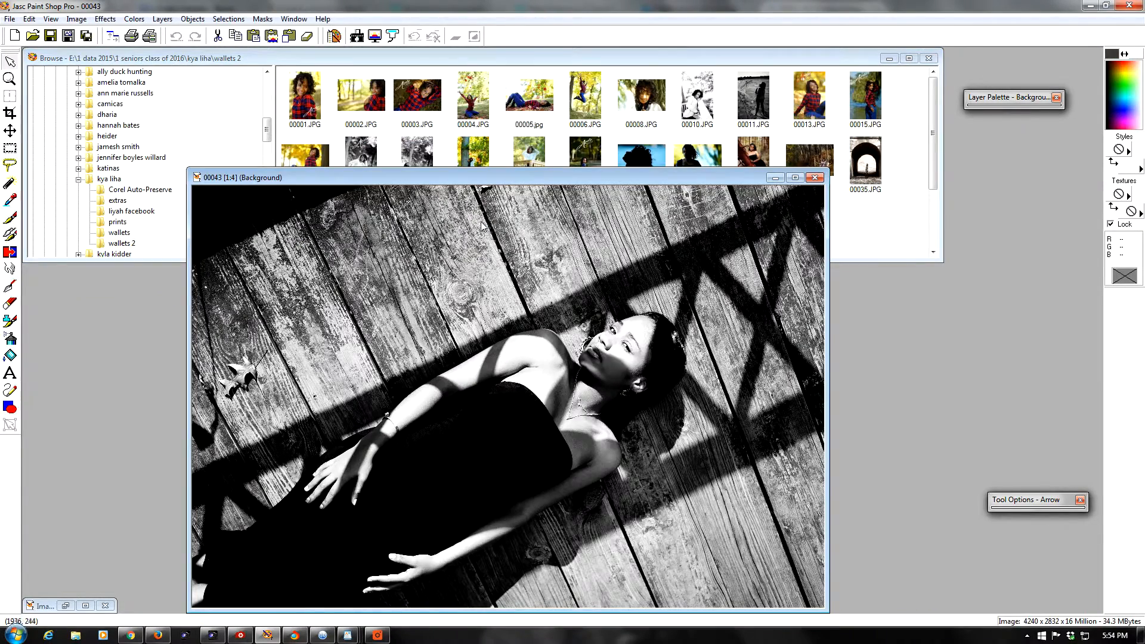
left_click(271, 36)
left_click_drag(512, 405, 285, 253)
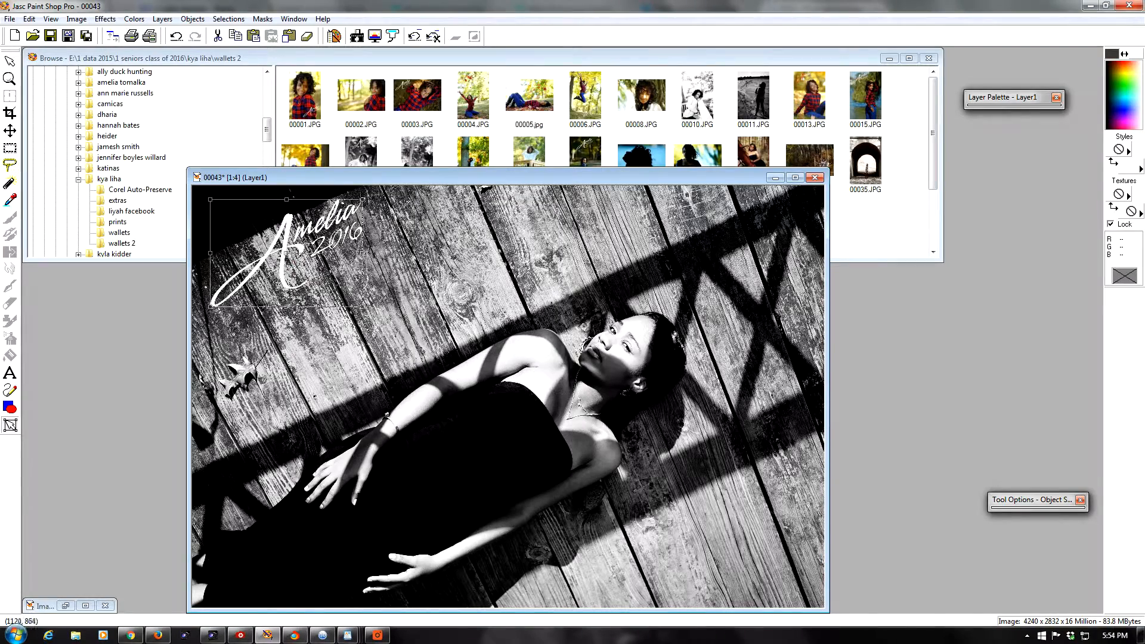
left_click_drag(476, 383, 470, 382)
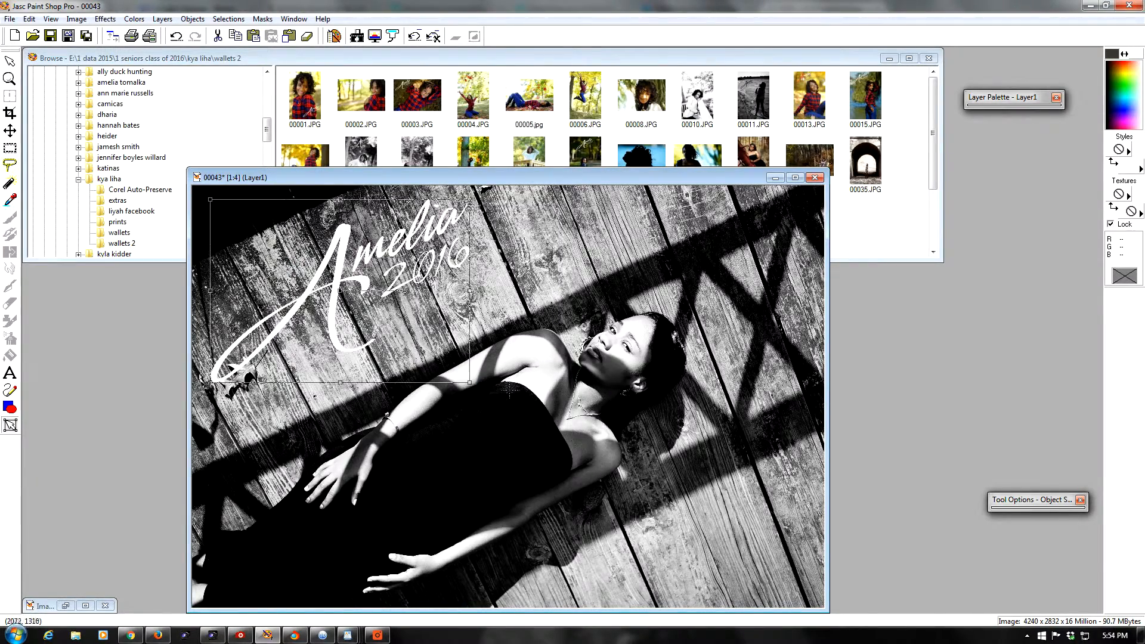
- Save 00043.jpg with the enlarged lettering as a merged image and close it
key("ctrl+s")
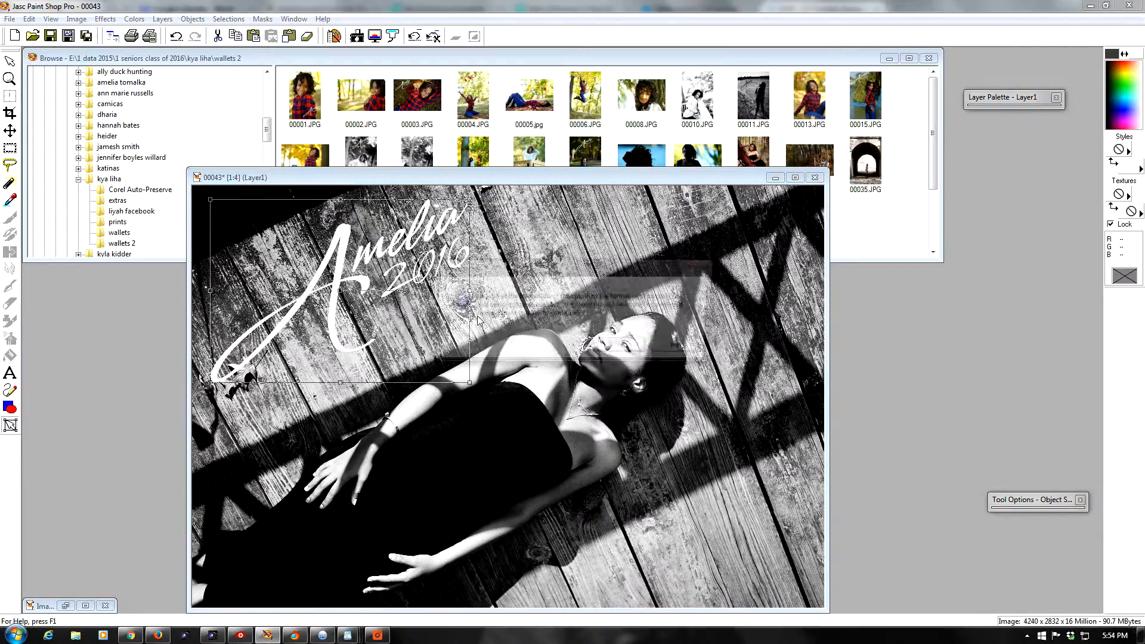
left_click(612, 351)
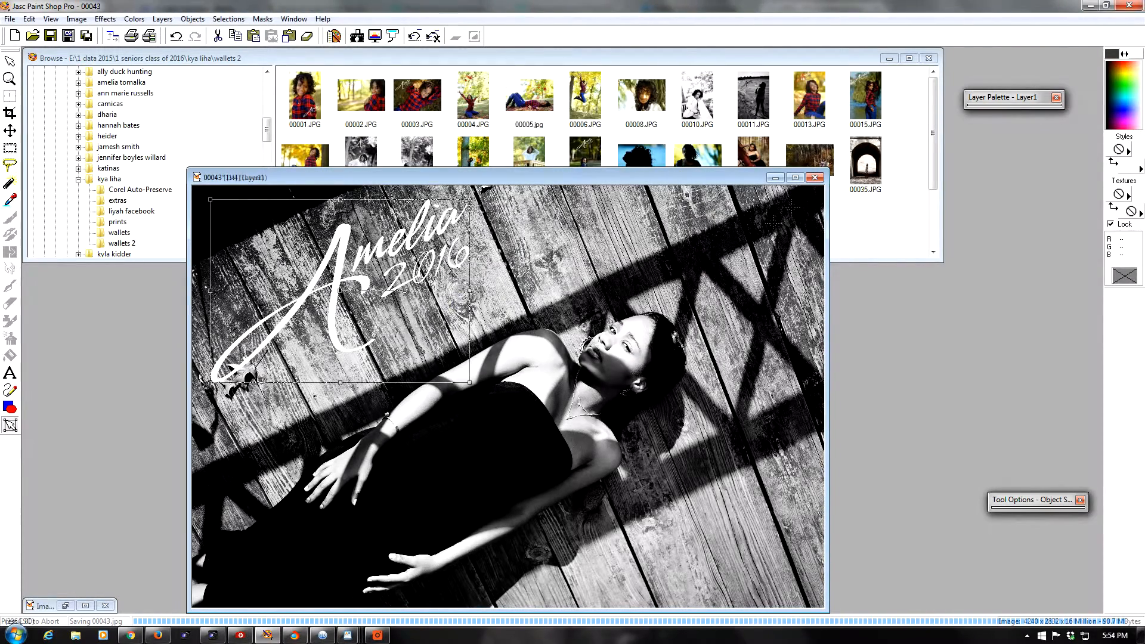
left_click(816, 177)
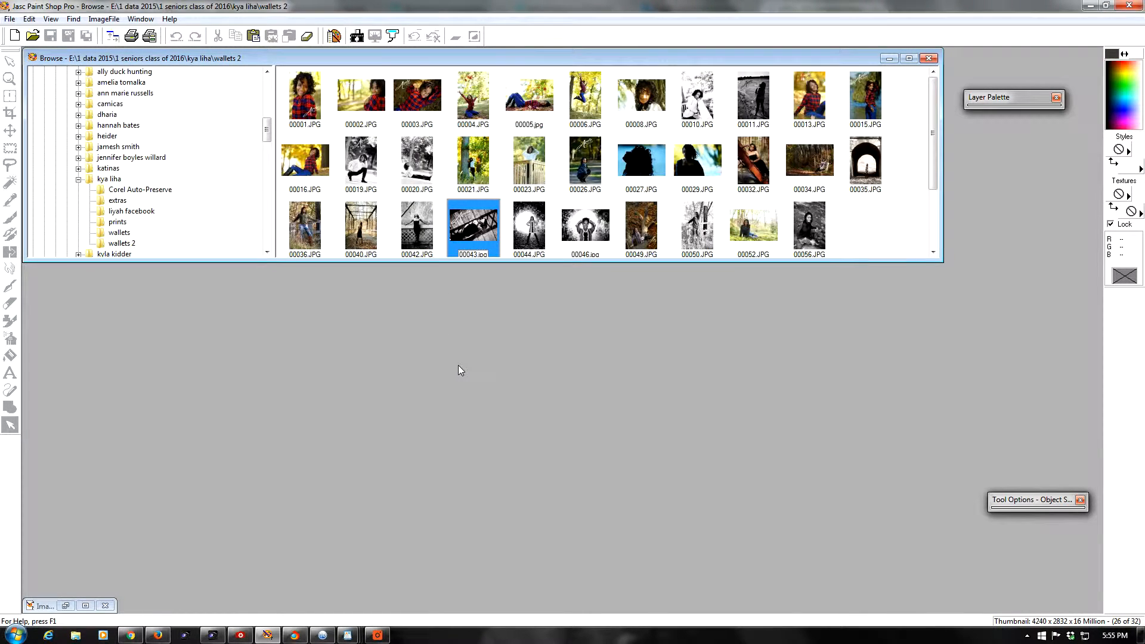
mouse_move(1000, 98)
left_click(585, 154)
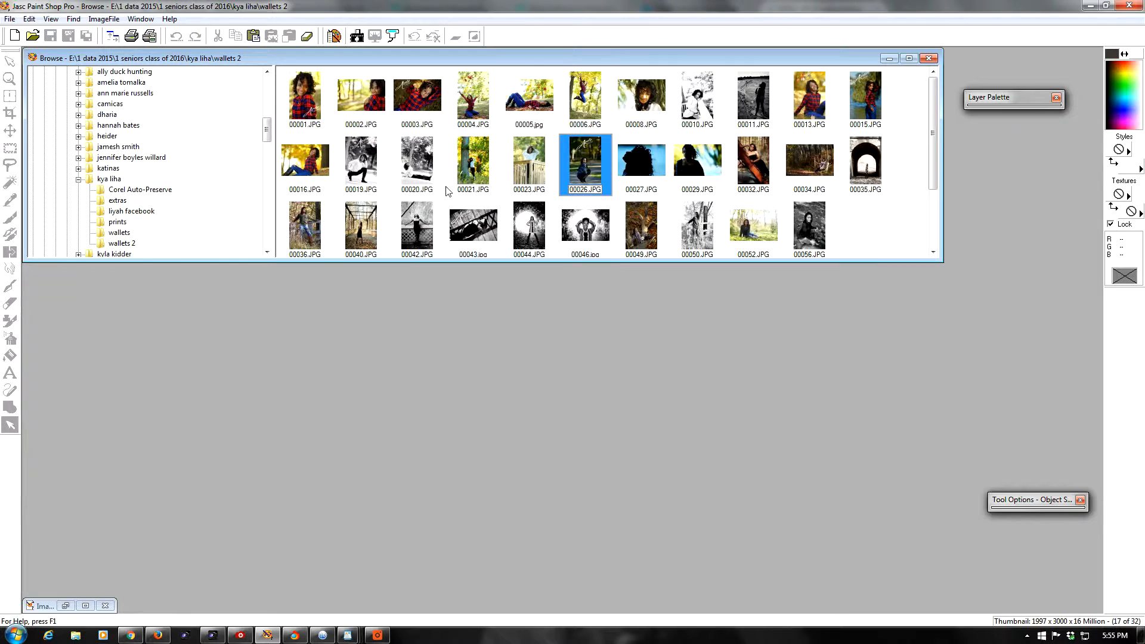
- Open 00056.JPG, paste the copied lettering as a vector selection, shrink it slightly and place it in the photo's upper-right corner
double_click(810, 237)
left_click(289, 37)
left_click(357, 384)
left_click_drag(368, 399, 374, 274)
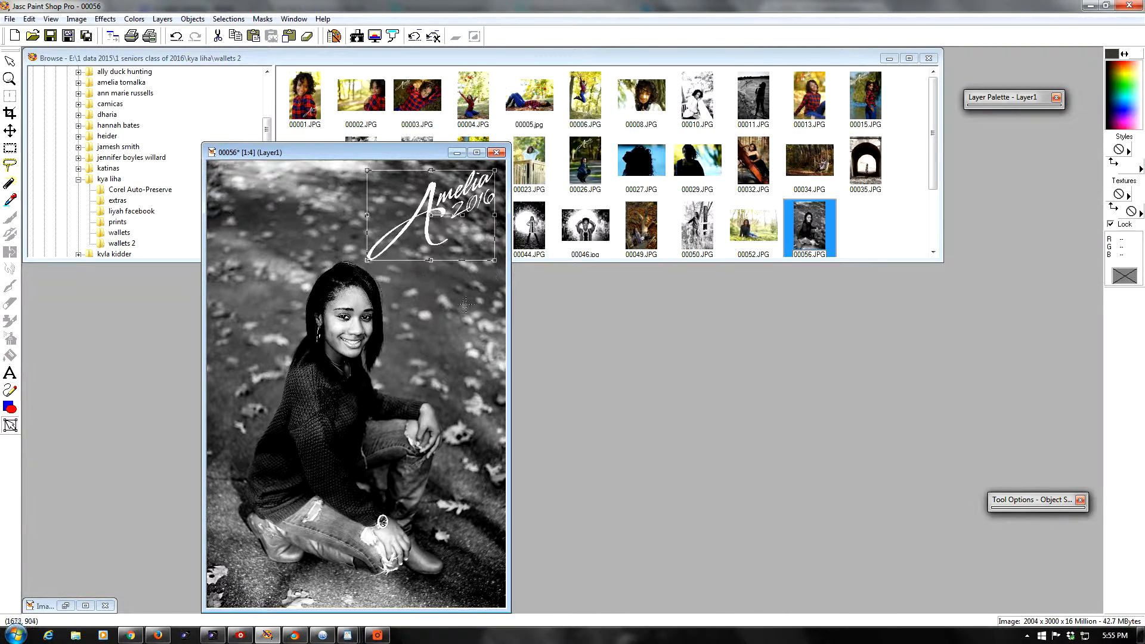
- Select only the initial capital letter of the lettering and enlarge it down and left across the subject's head
left_click(444, 263)
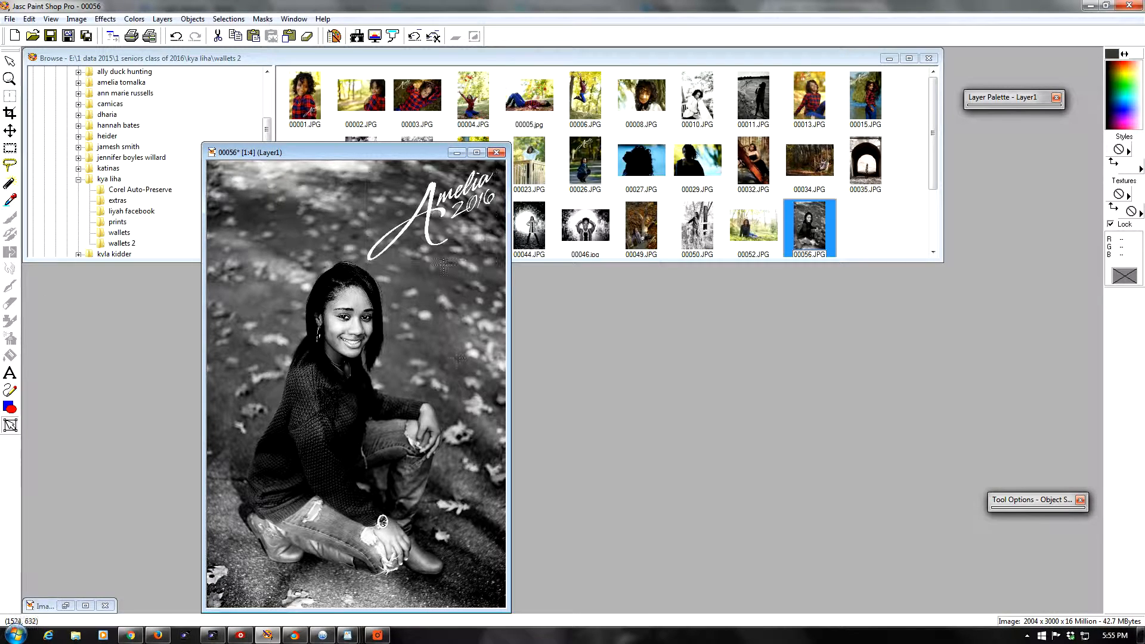
left_click(436, 227)
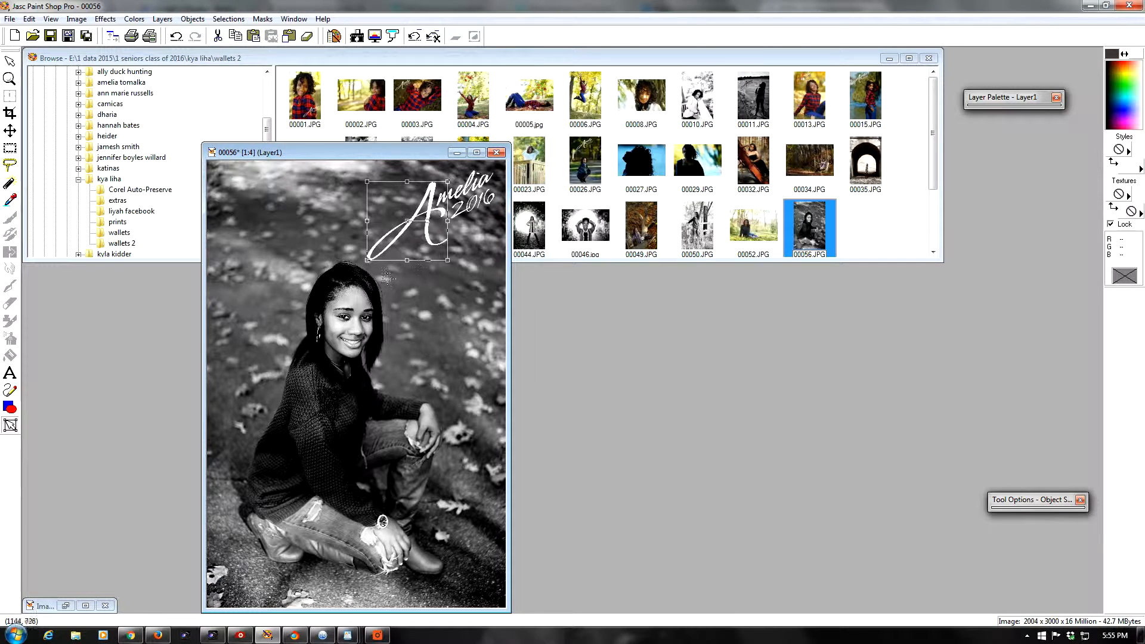
left_click_drag(373, 273, 274, 424)
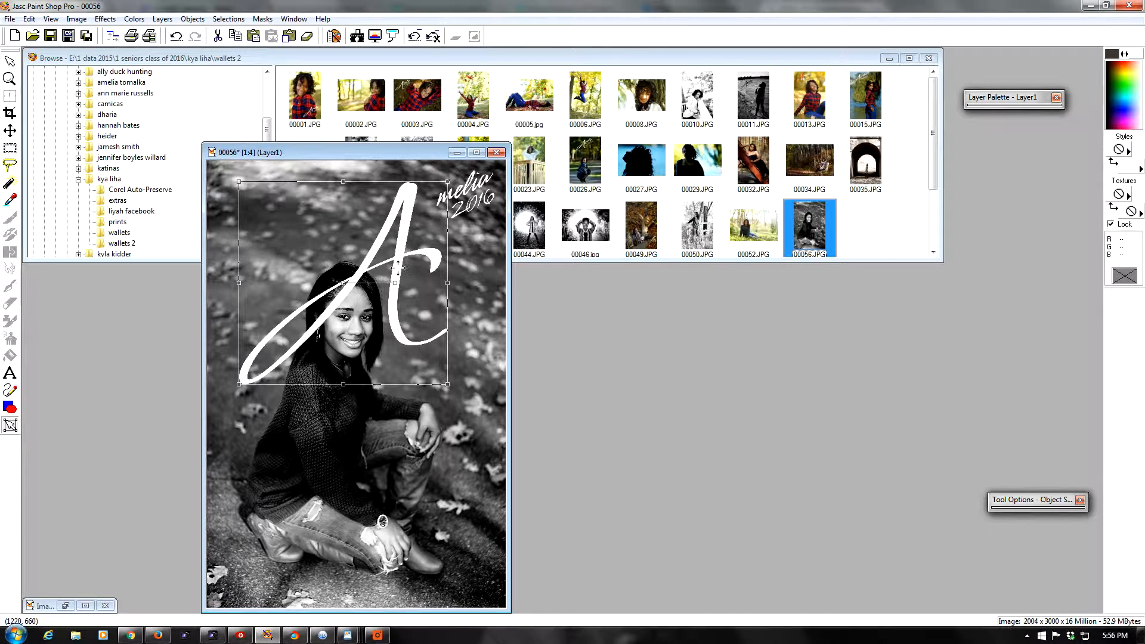
- Edit the large initial's nodes to remove the curl at the crossbar's right end and pull in the tip of the right leg's tail
right_click(404, 249)
left_click(433, 506)
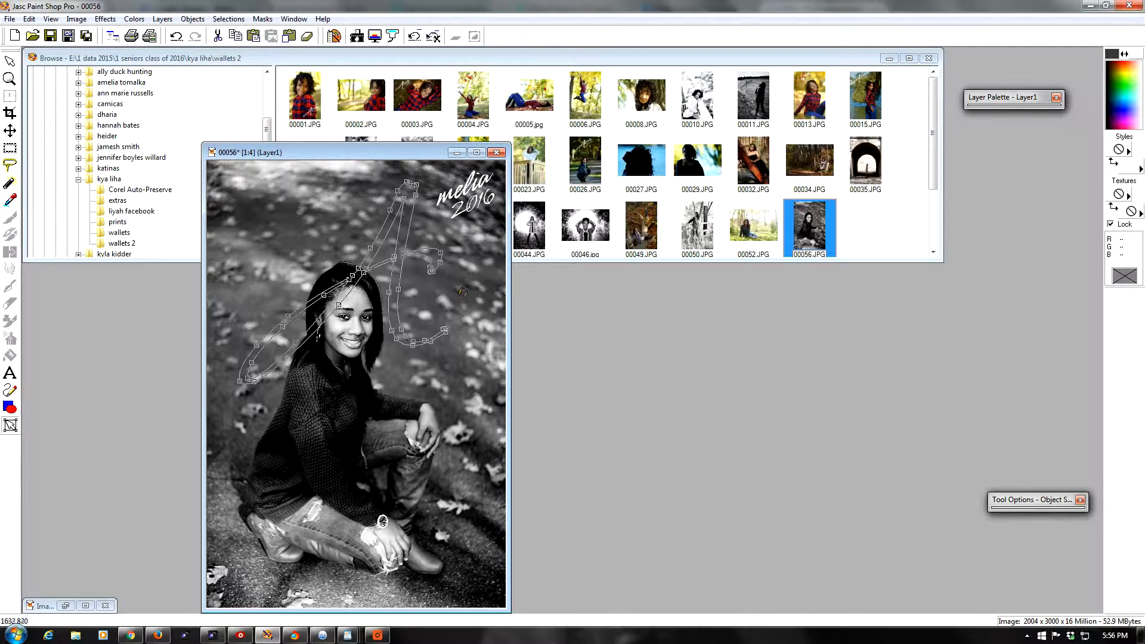
left_click_drag(456, 288, 418, 241)
key("Delete")
left_click_drag(444, 330, 438, 323)
right_click(441, 269)
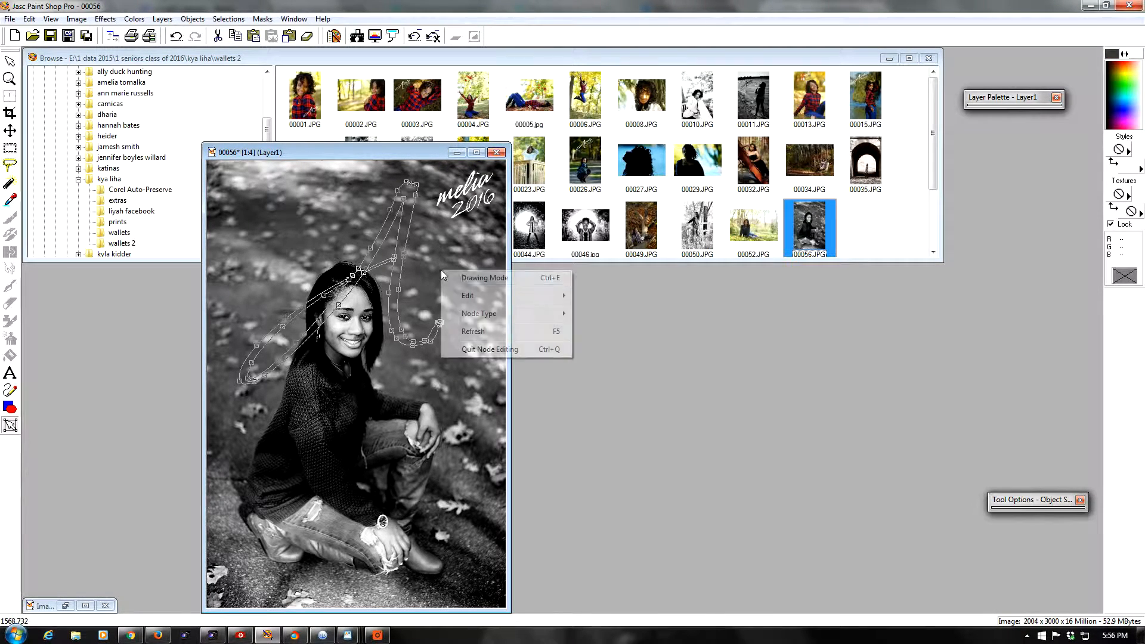
left_click(487, 355)
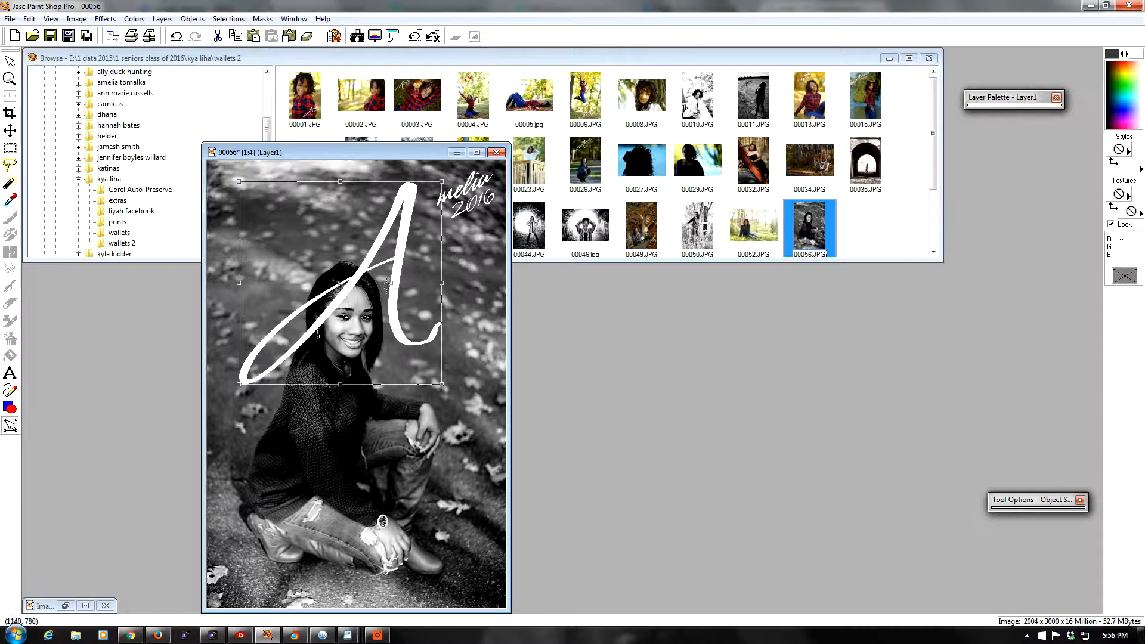
- Shift the reshaped initial up and right, enlarge it beyond the photo's left edge, and rotate it counterclockwise across the subject
left_click_drag(369, 280, 387, 263)
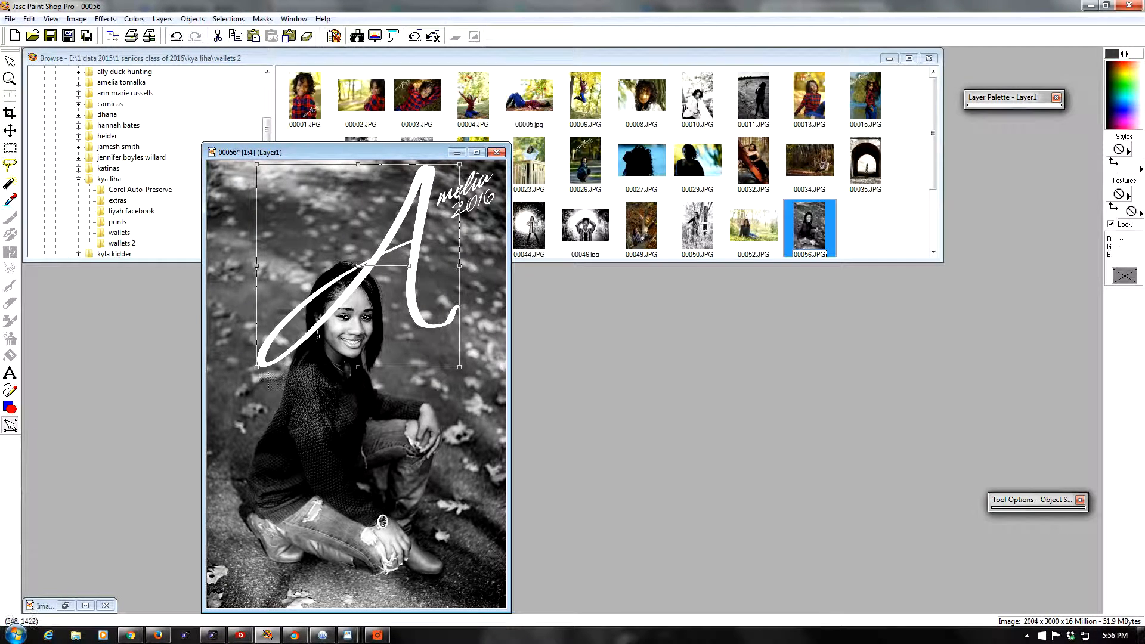
left_click_drag(256, 367, 145, 479)
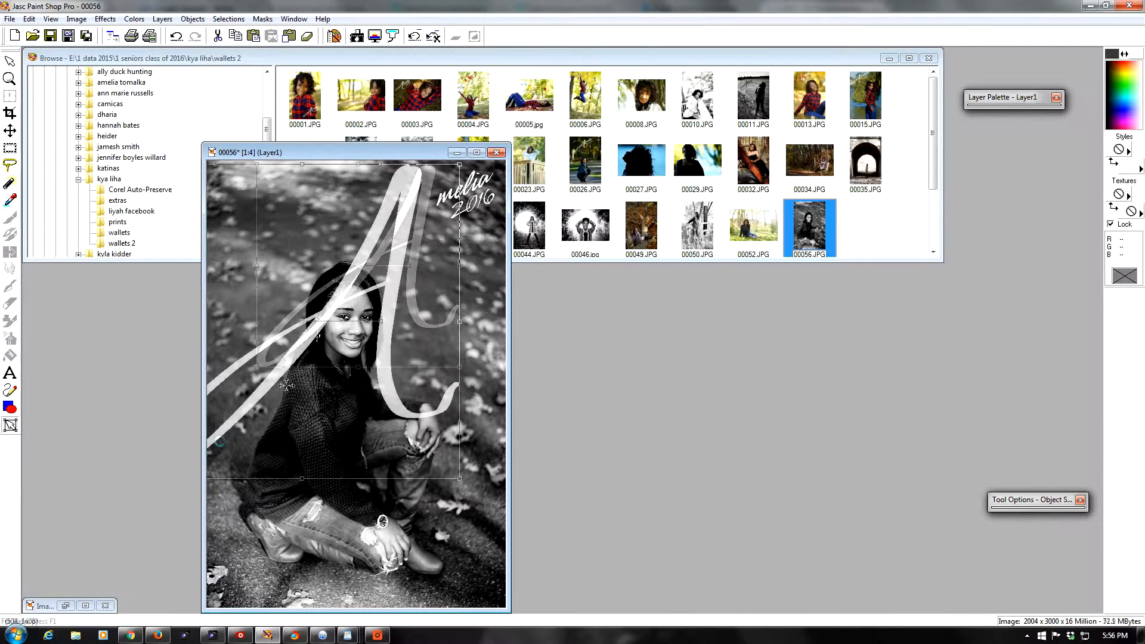
left_click_drag(391, 327, 387, 354)
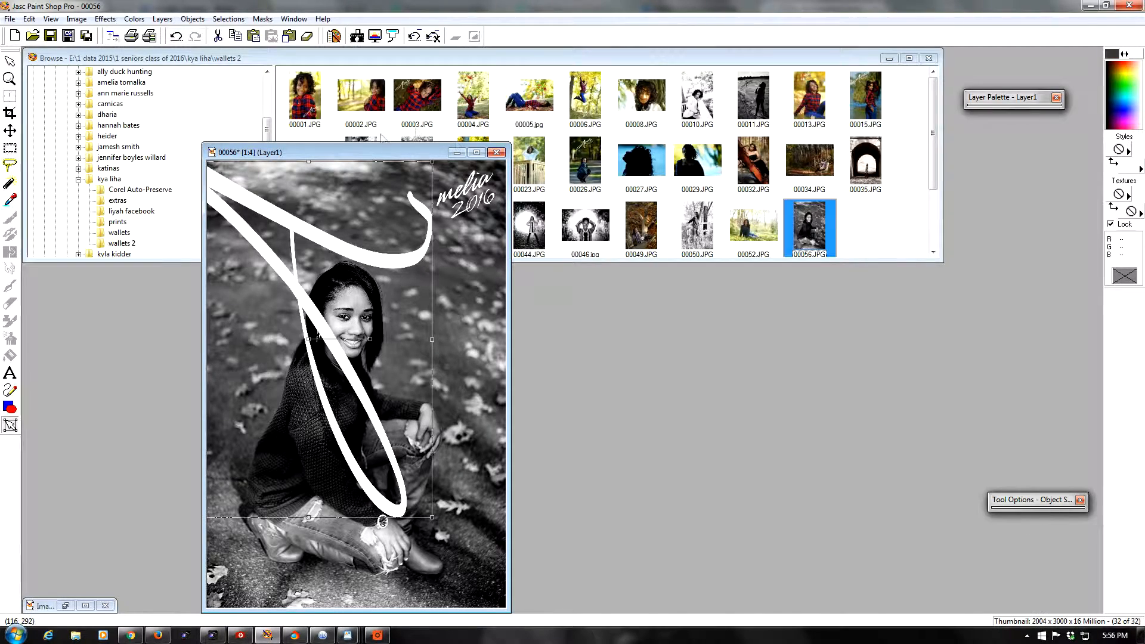
- Close 00056.JPG without saving the changes
left_click(496, 153)
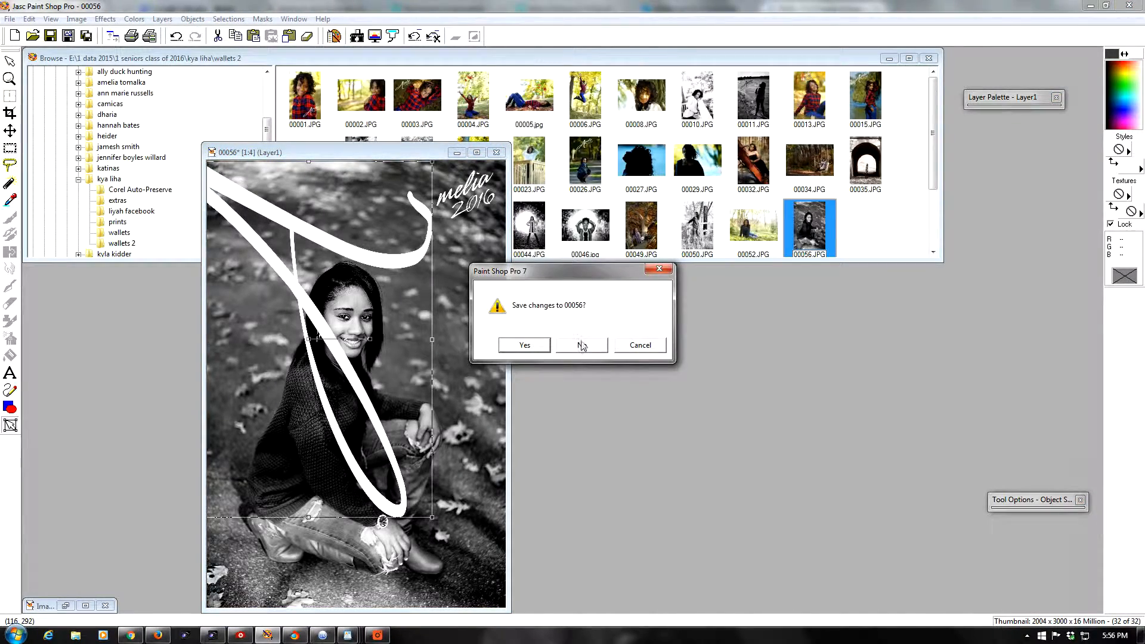
left_click(582, 346)
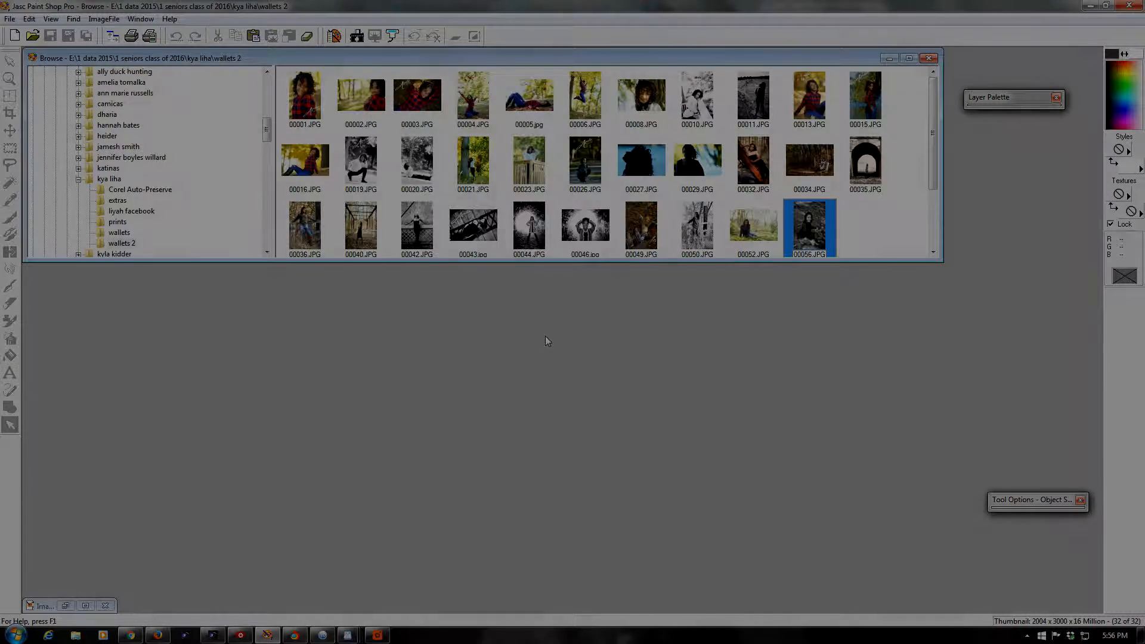